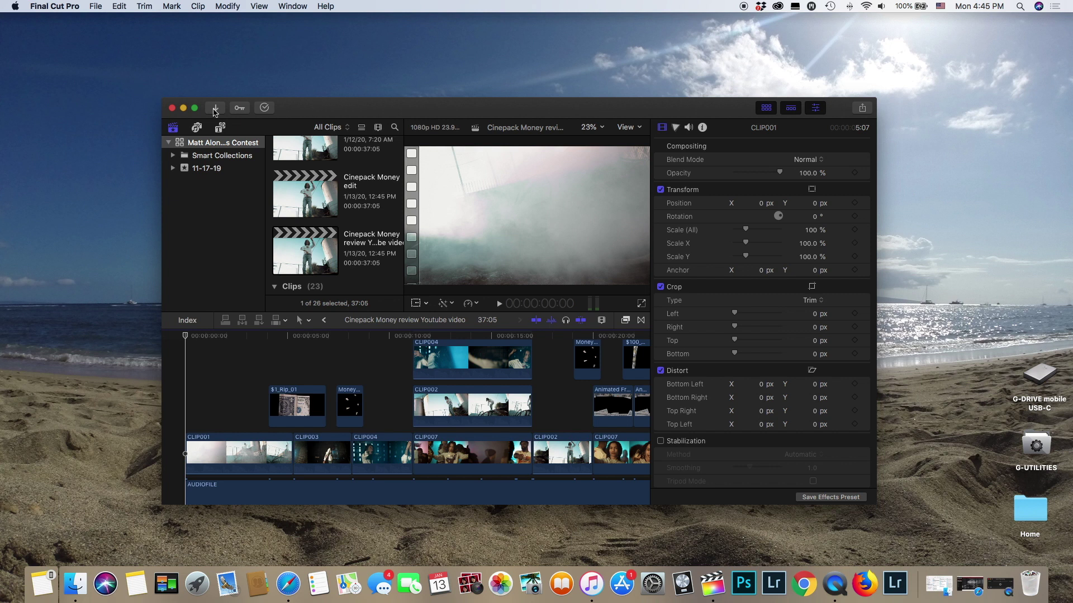
- Minimize the Final Cut Pro window to reveal the Cinepacks Money FX folder on the desktop
left_click(183, 108)
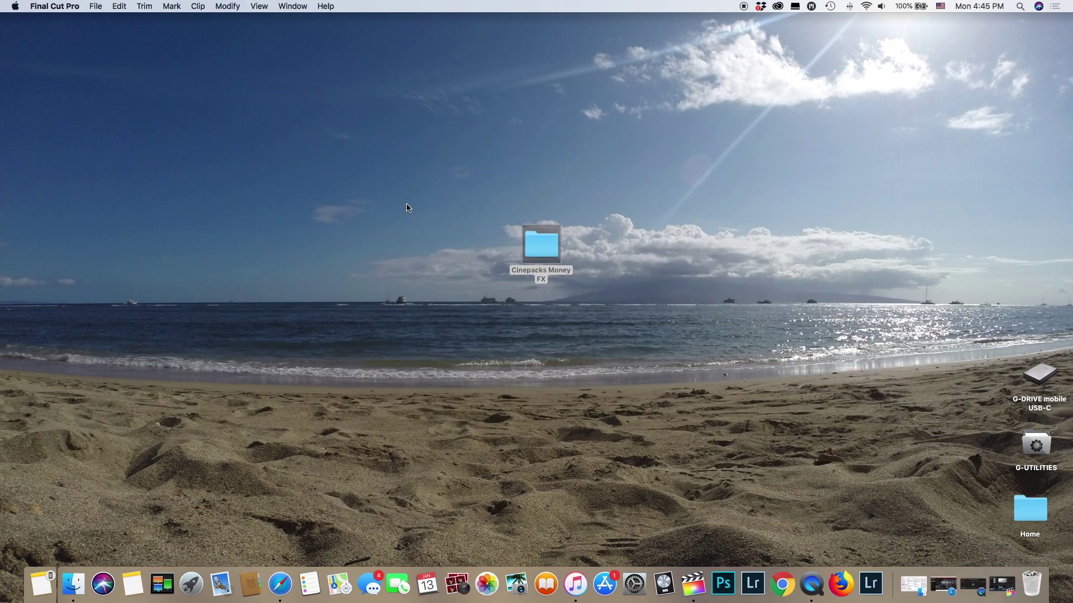
- Browse the Cinepacks Money FX folder's LUTS, OVERLAY and Transitions subfolders, then return to Final Cut Pro
double_click(545, 244)
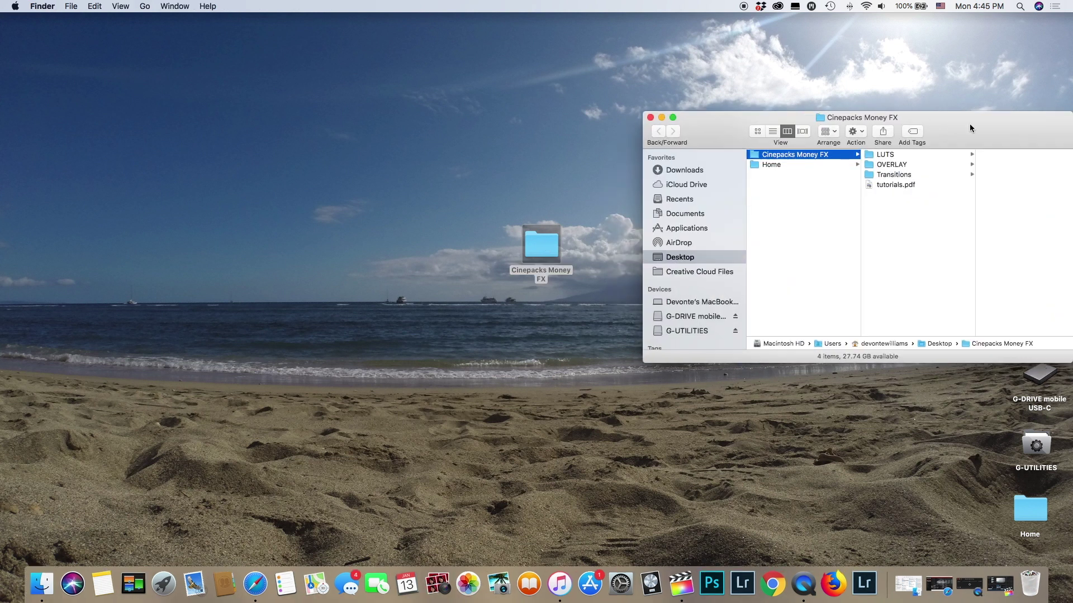
left_click_drag(970, 124, 819, 84)
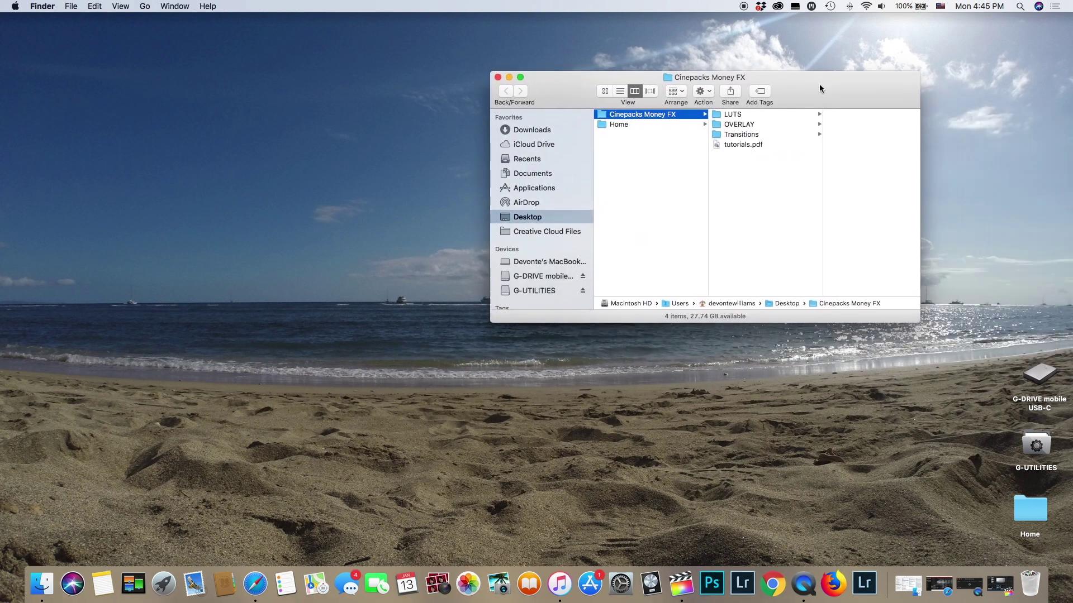
left_click(753, 114)
left_click(744, 124)
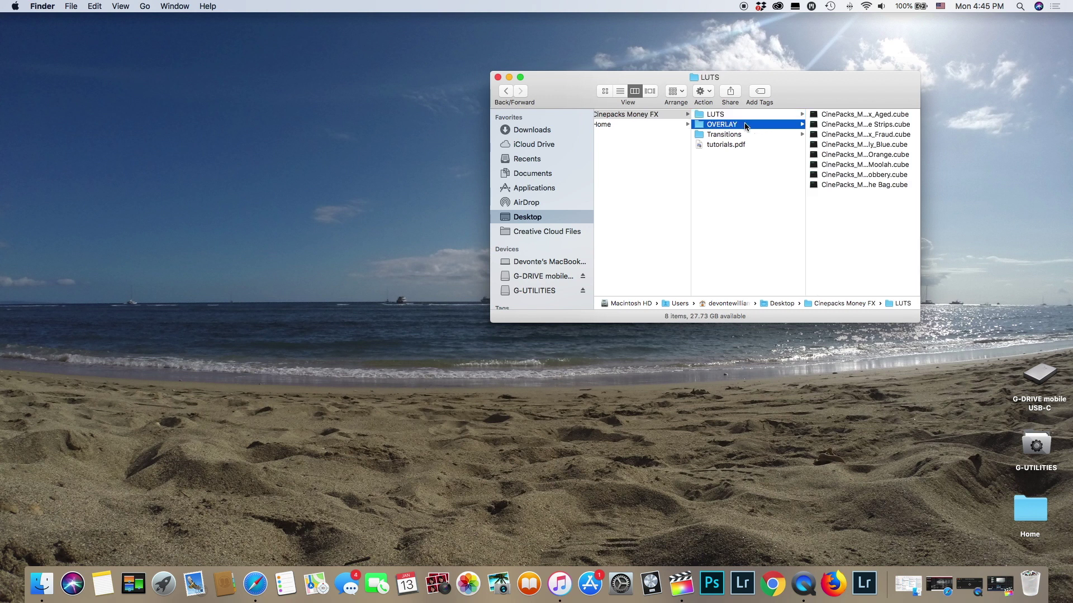
left_click(741, 135)
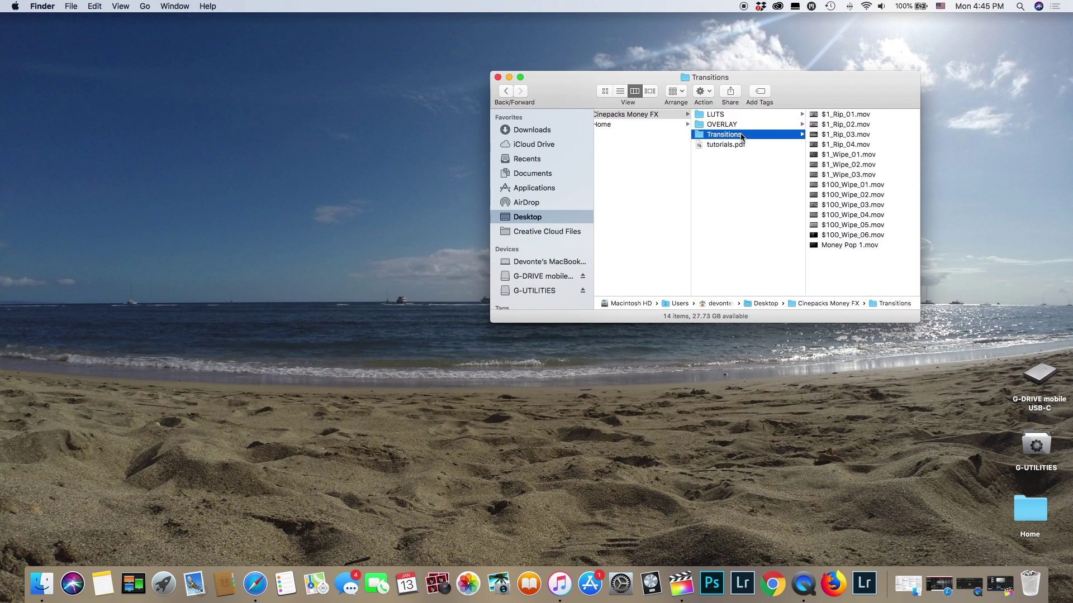
left_click(681, 583)
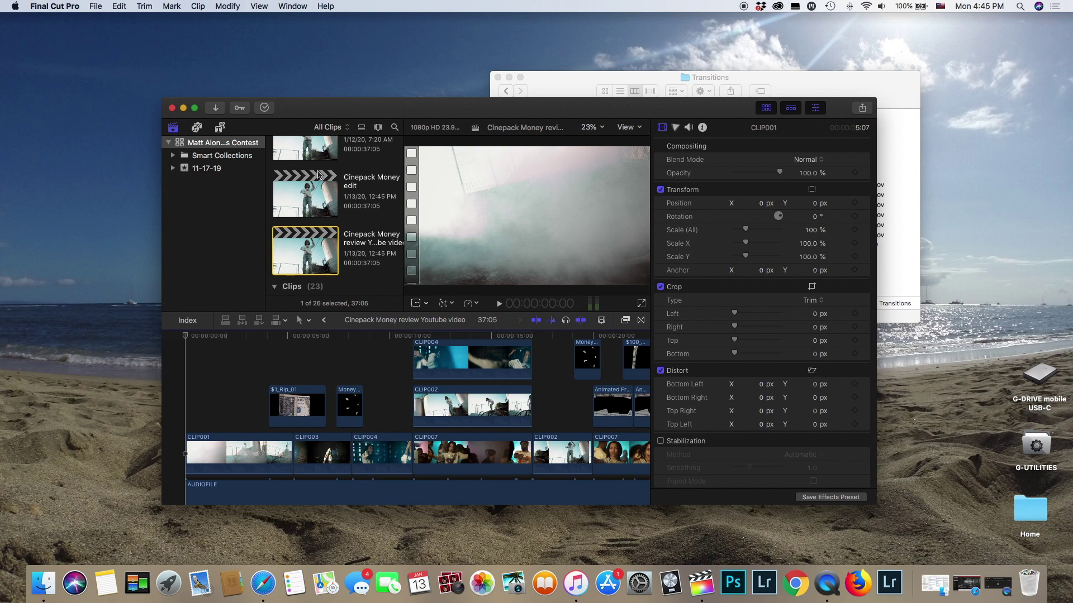
- Import the Desktop's Cinepacks Money FX folder via File > Import > Media, continuing past unsupported files
scroll(320, 203, "down", 5)
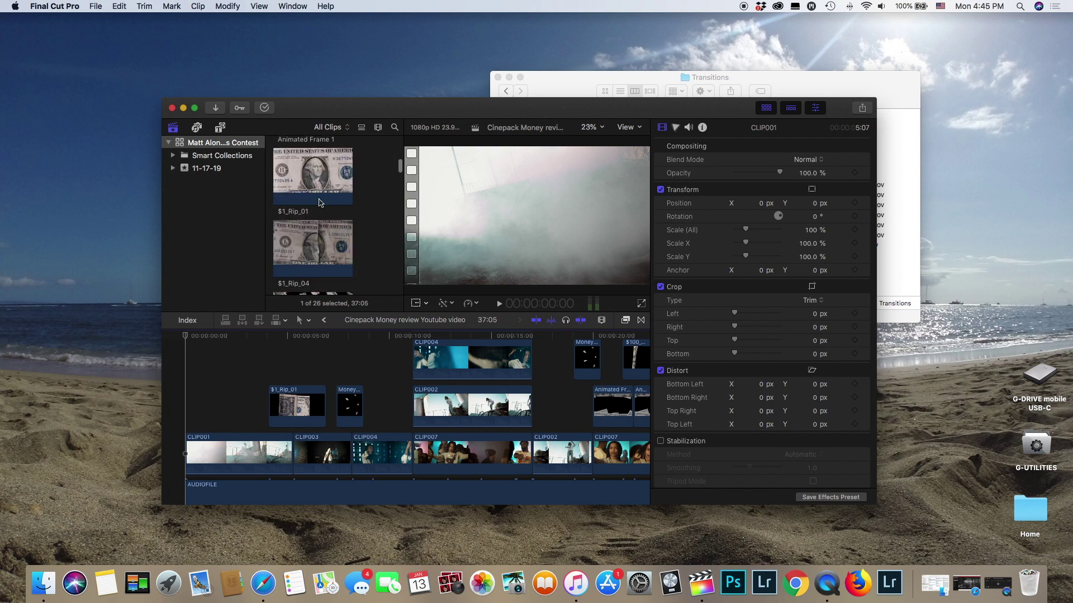
left_click(96, 6)
mouse_move(117, 72)
left_click(324, 72)
double_click(263, 413)
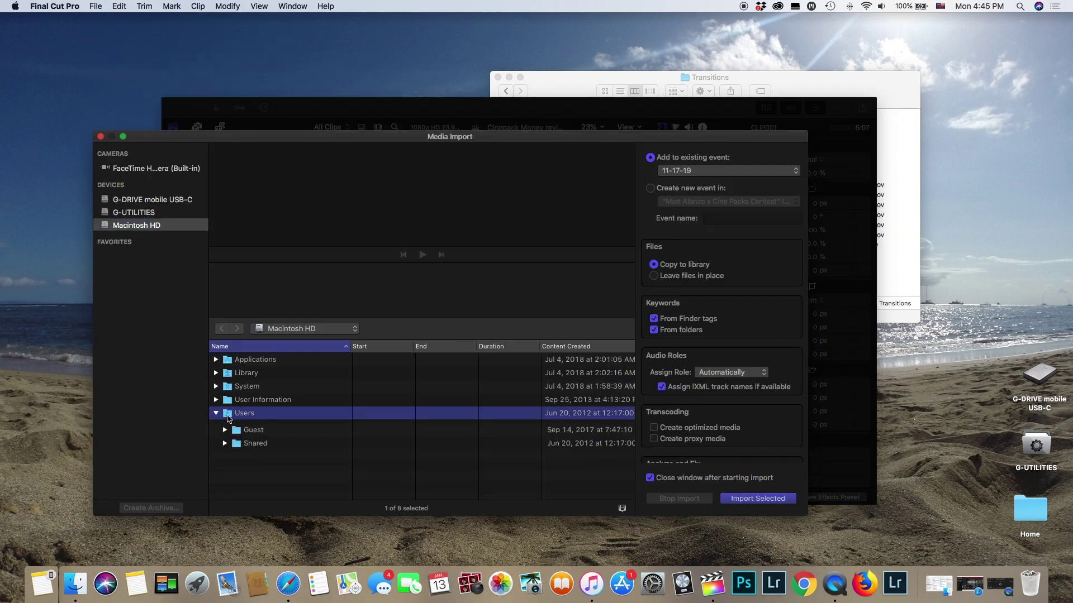
left_click(268, 428)
double_click(267, 428)
left_click(249, 382)
left_click(215, 382)
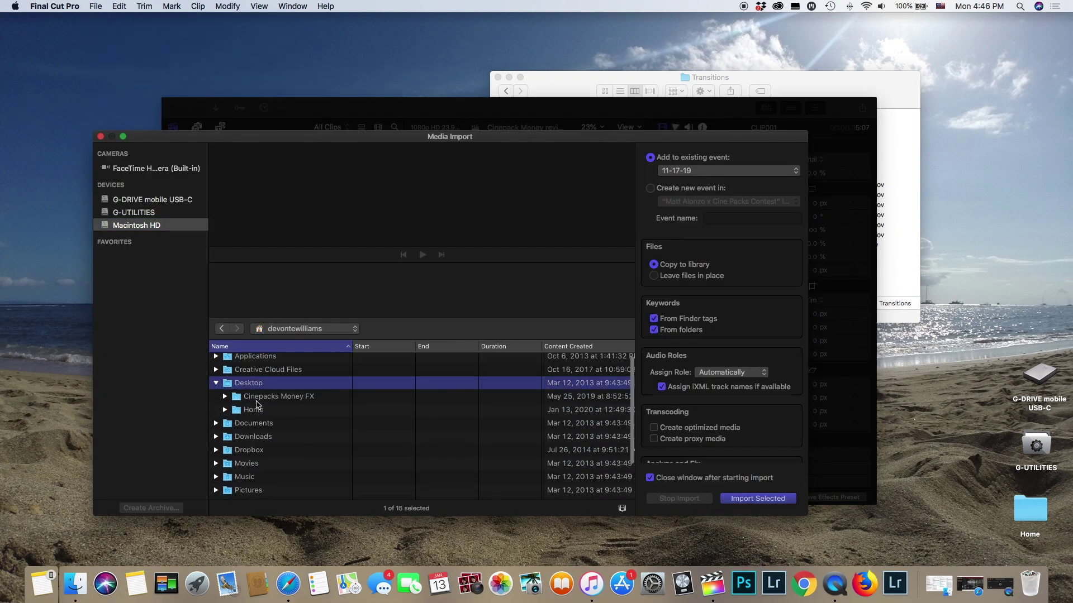
left_click(279, 396)
left_click(758, 499)
left_click(619, 355)
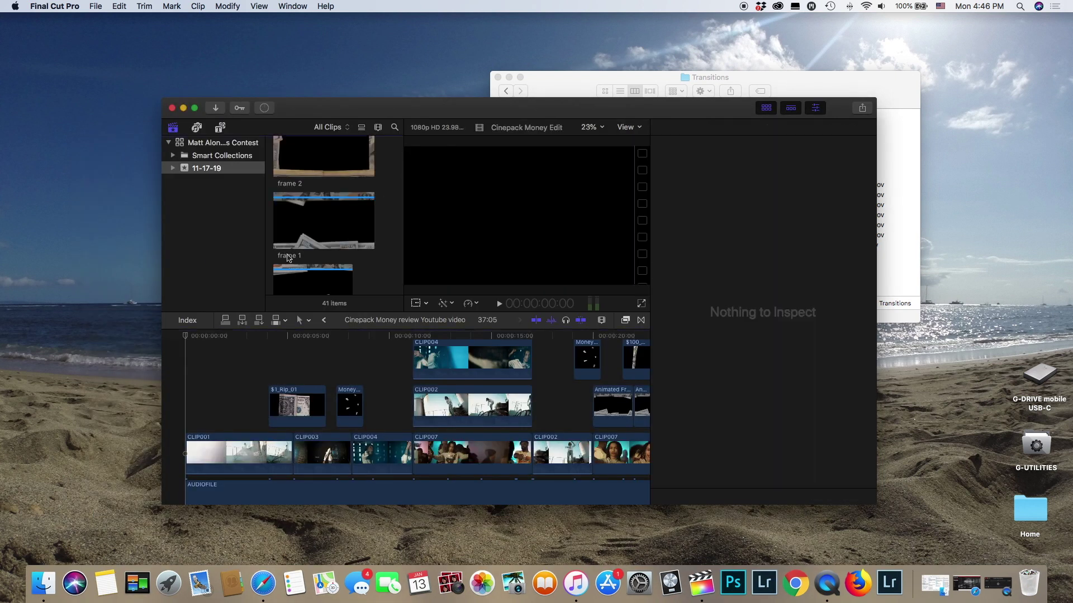
- Check the LUTS folder's .cube files in Finder, then make Final Cut Pro full screen
scroll(288, 257, "up", 1)
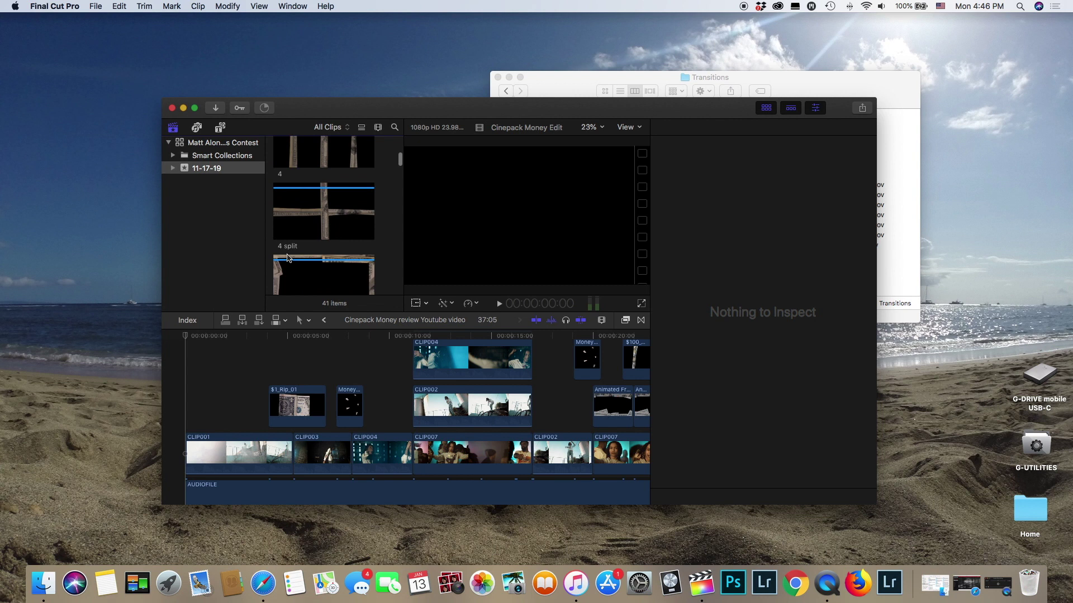
scroll(290, 252, "up", 5)
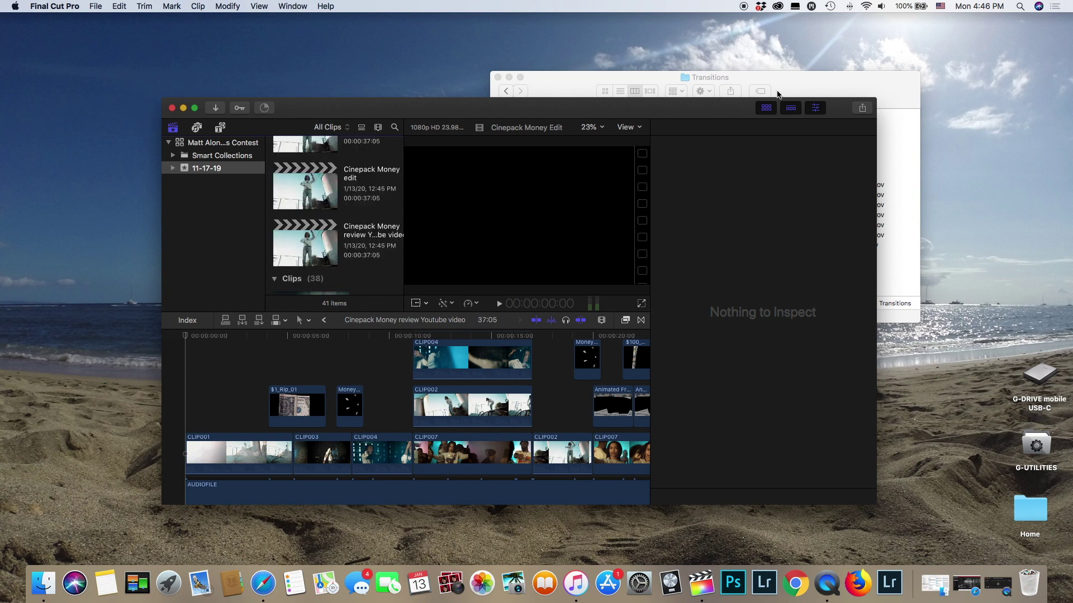
left_click(799, 82)
left_click(770, 115)
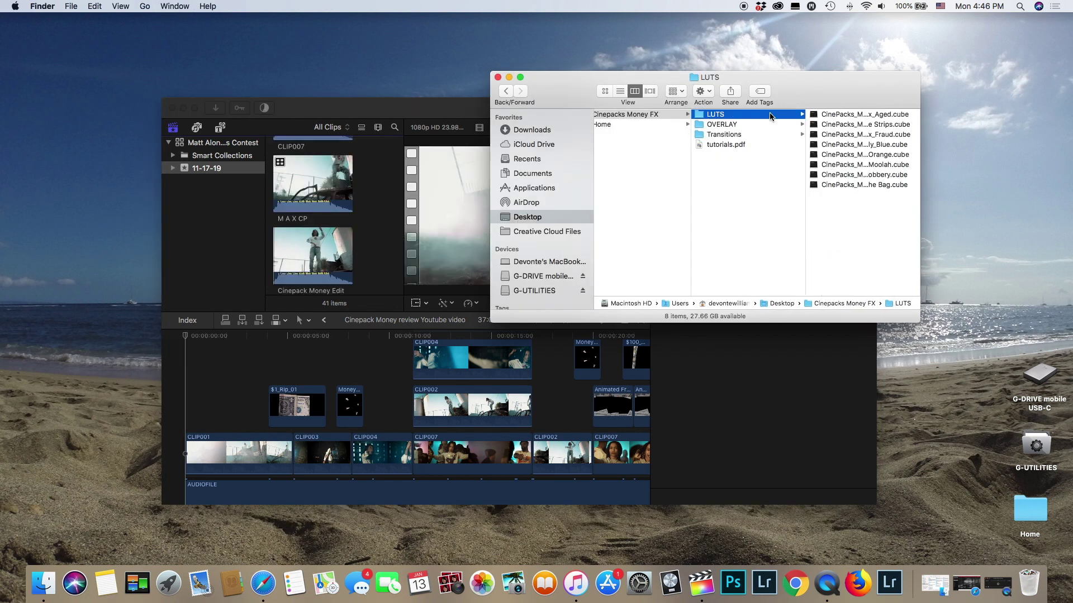
left_click(390, 103)
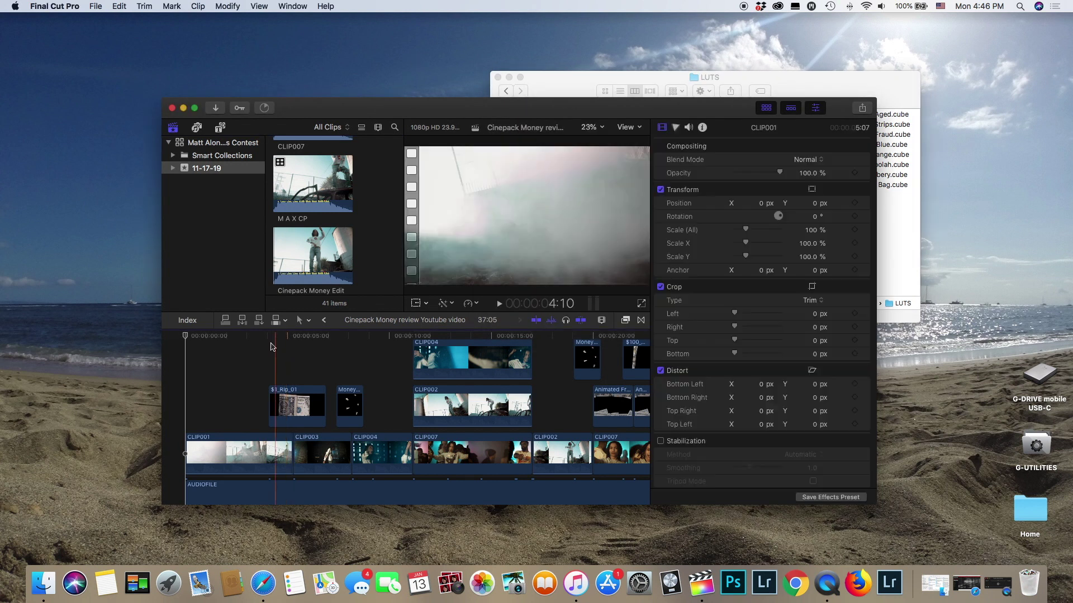
scroll(258, 385, "up", 3)
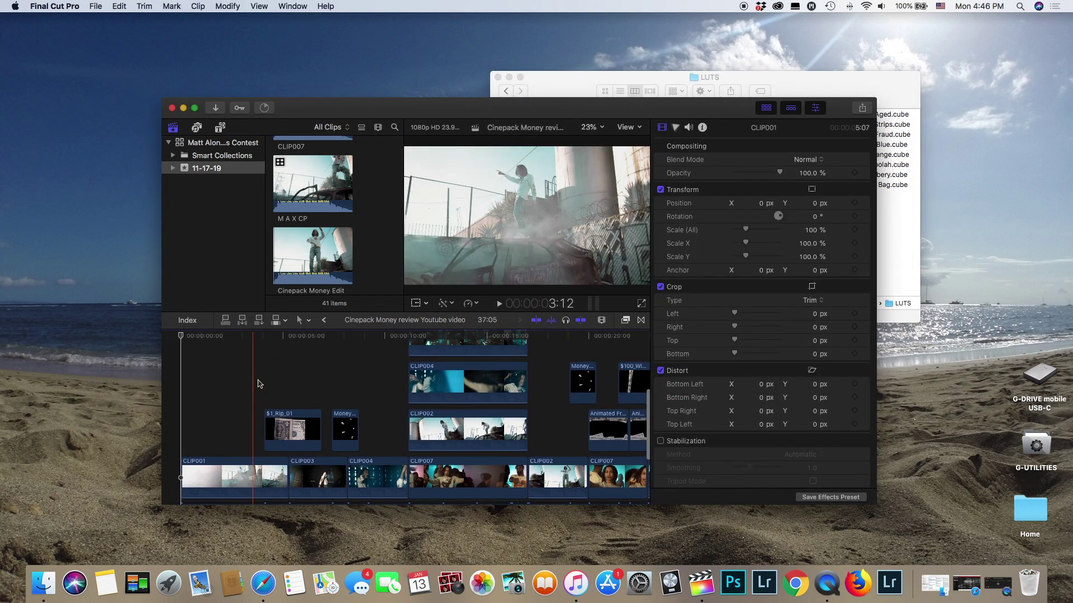
left_click(195, 109)
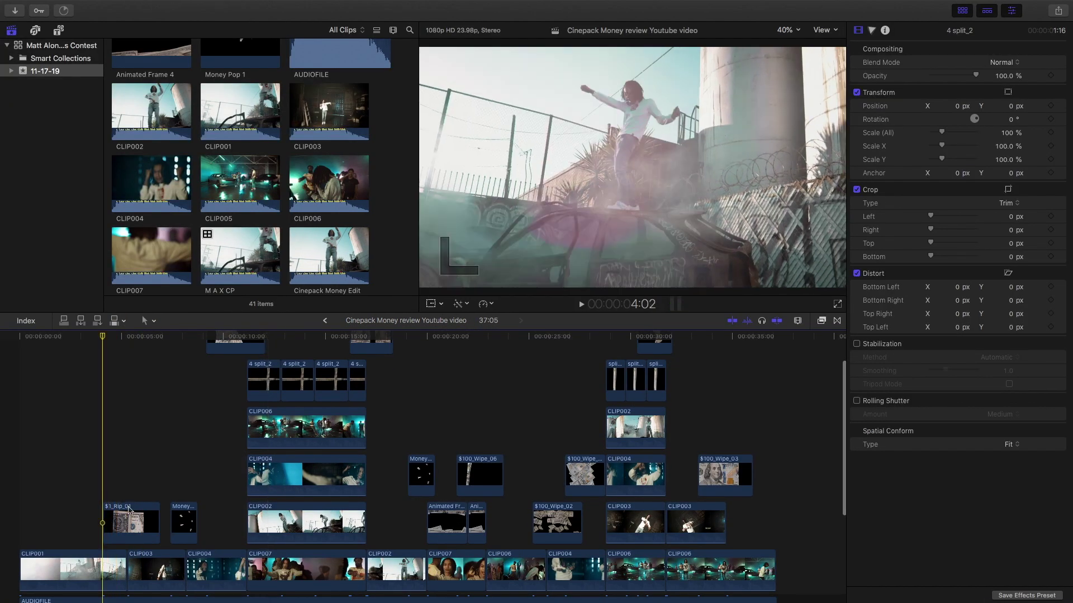
- Delete the existing $1_Rip_01 clip from the timeline and preview the $1_Rip_04 clip
left_click(129, 510)
key("Delete")
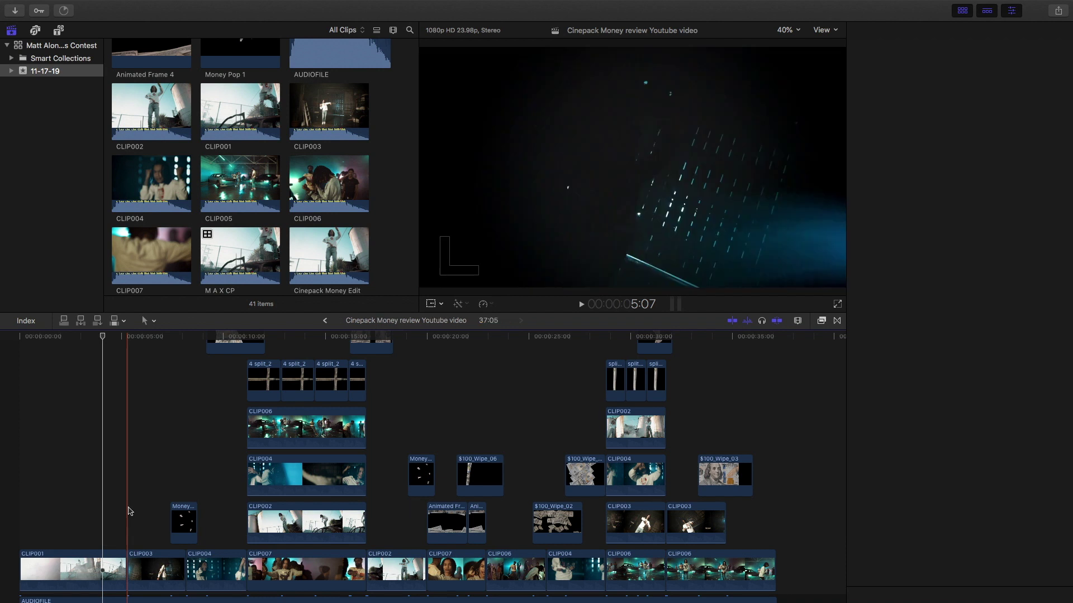
scroll(169, 278, "up", 15)
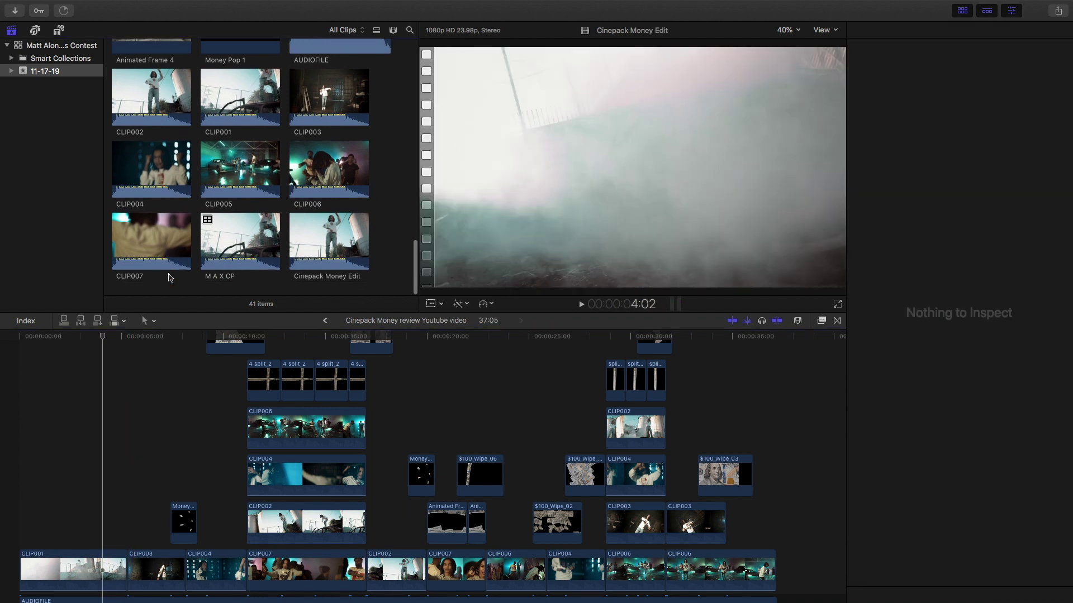
scroll(169, 278, "up", 3)
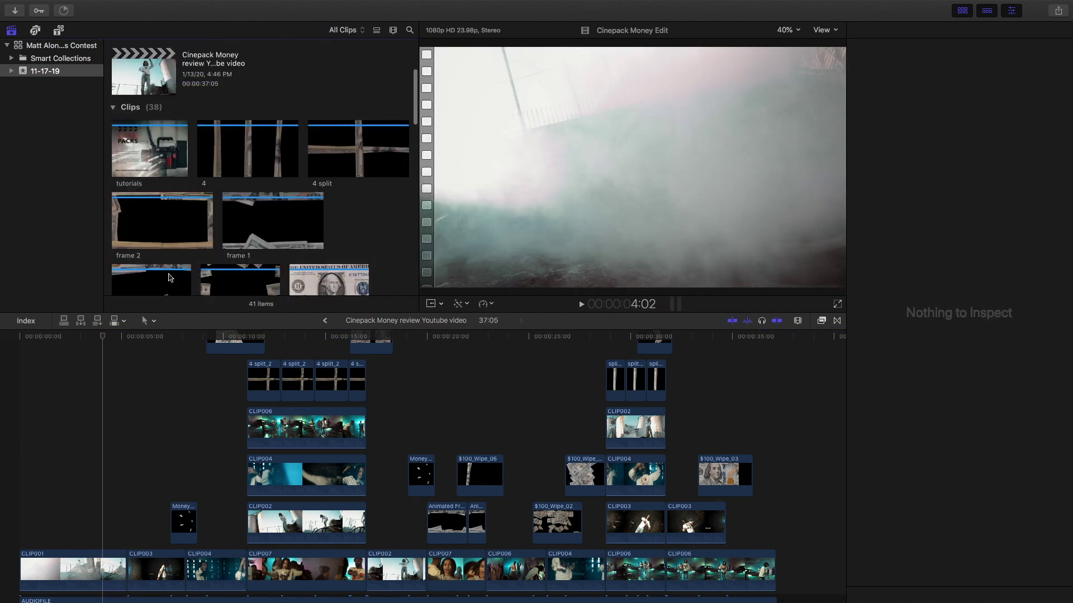
scroll(169, 277, "down", 8)
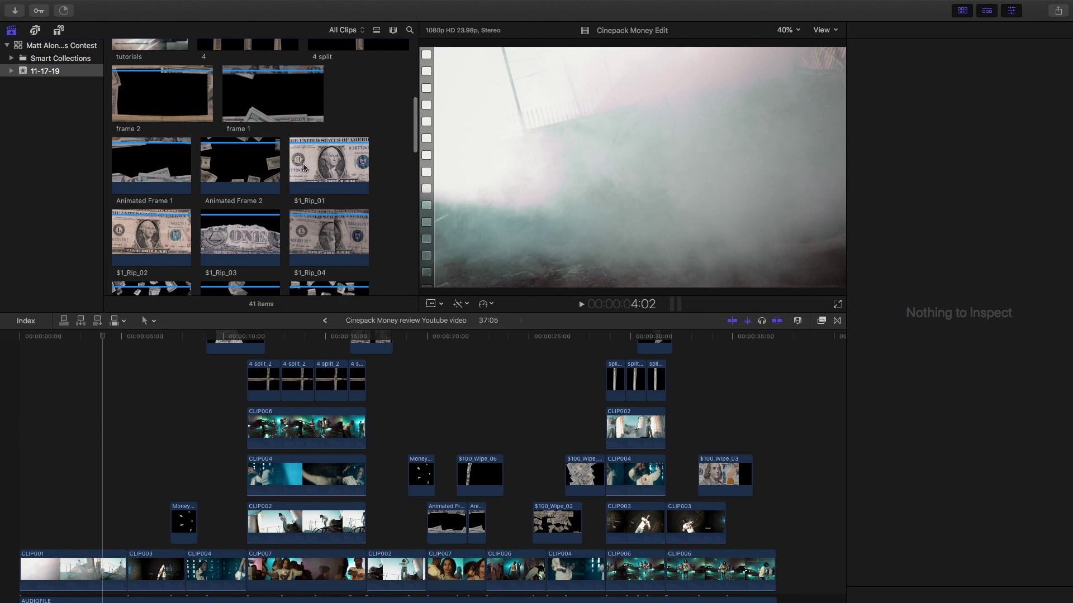
scroll(303, 168, "down", 5)
left_click(296, 90)
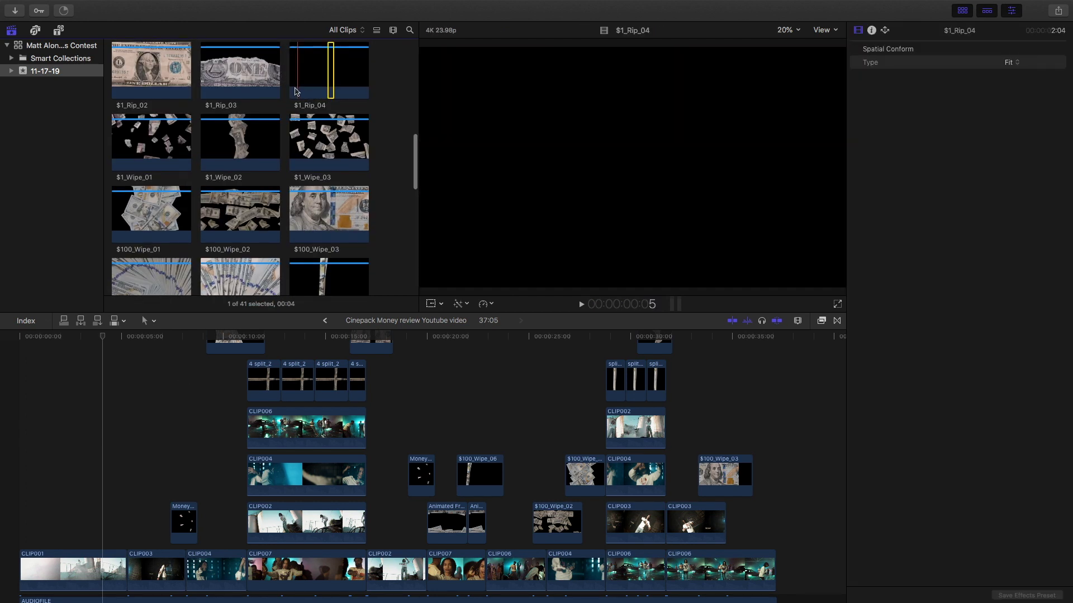
- Connect the $1_Rip_01 clip at the playhead with Q and play back the rip
scroll(298, 156, "up", 5)
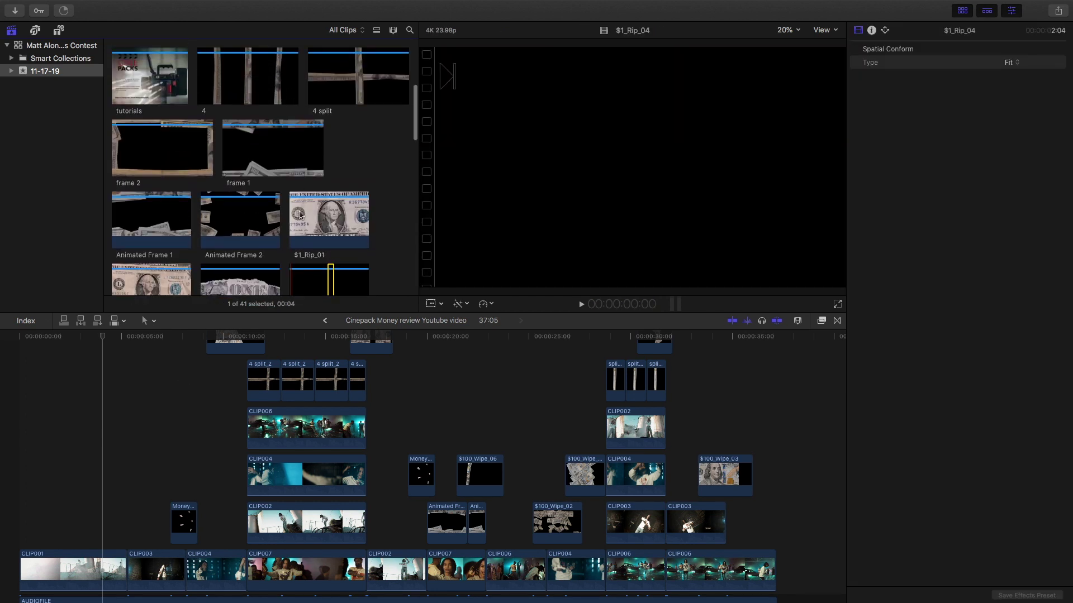
scroll(299, 214, "down", 2)
left_click(294, 178)
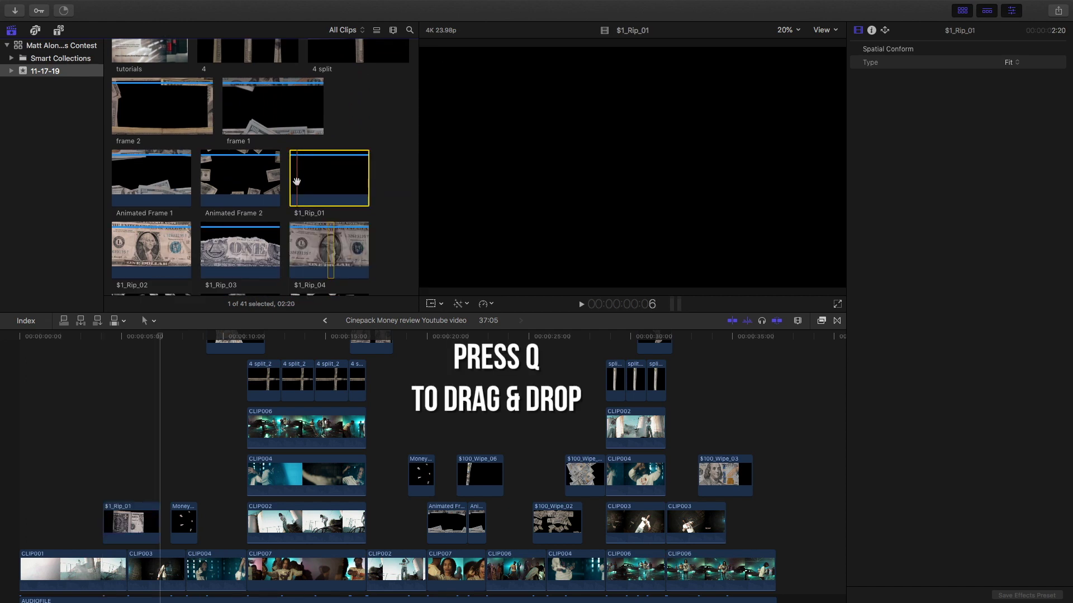
key("q")
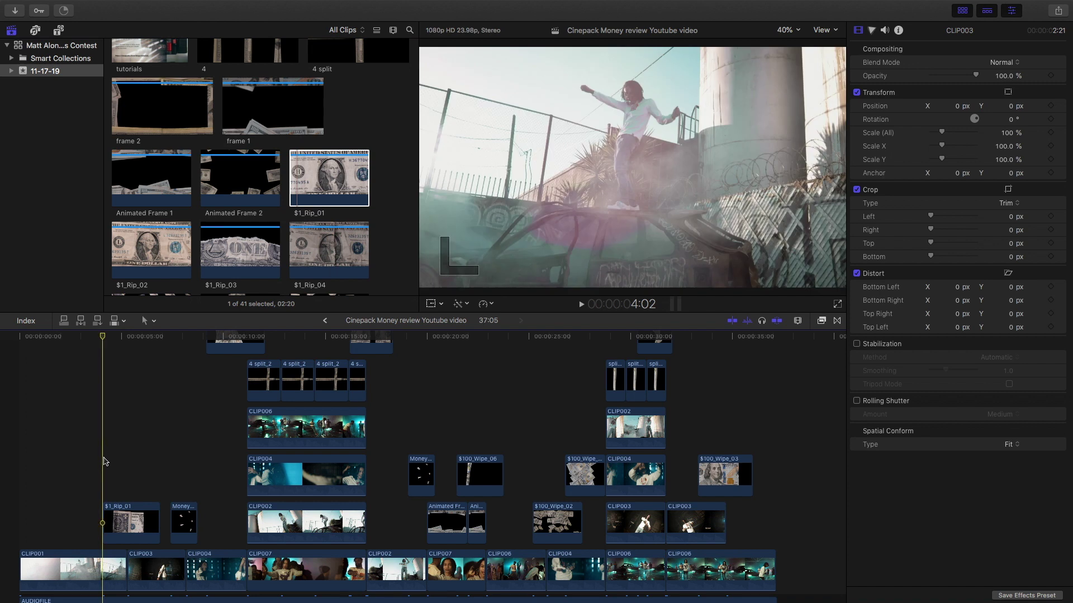
key("space")
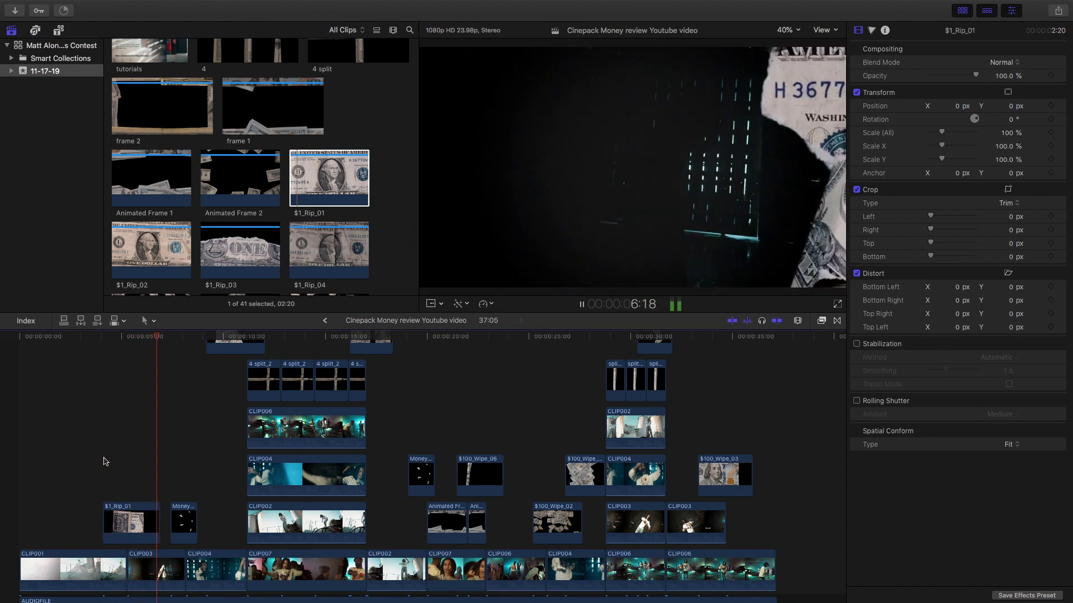
key("space")
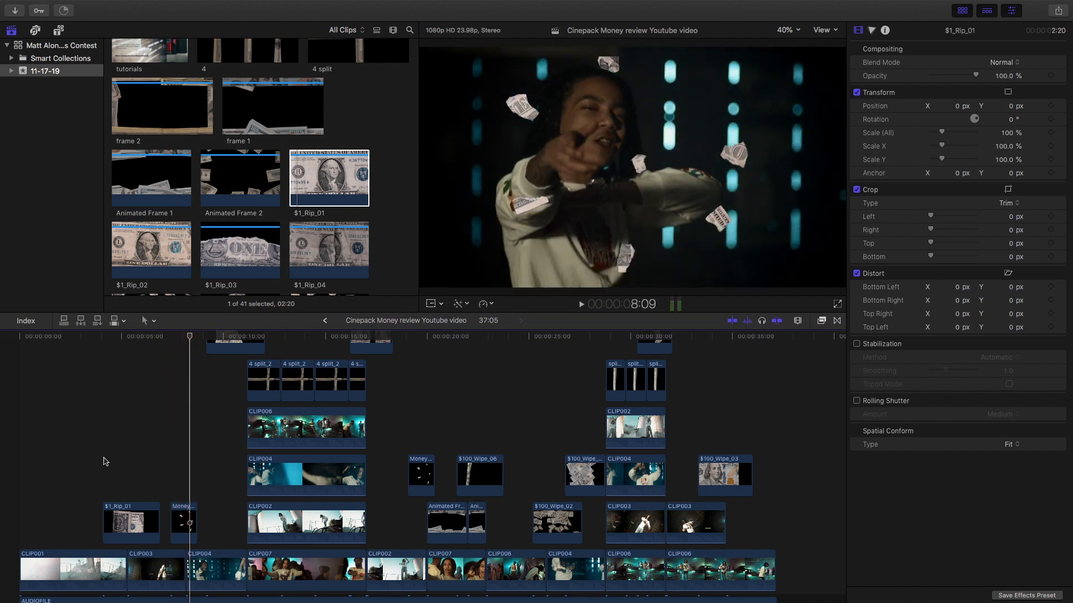
scroll(226, 257, "down", 5)
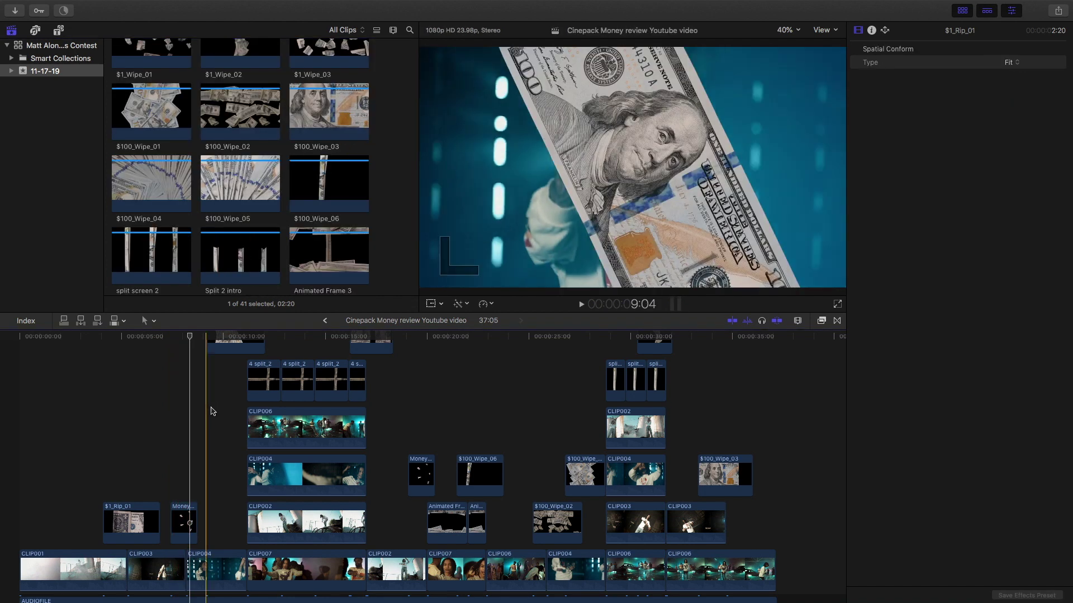
scroll(244, 357, "up", 1)
left_click(244, 342)
key("space")
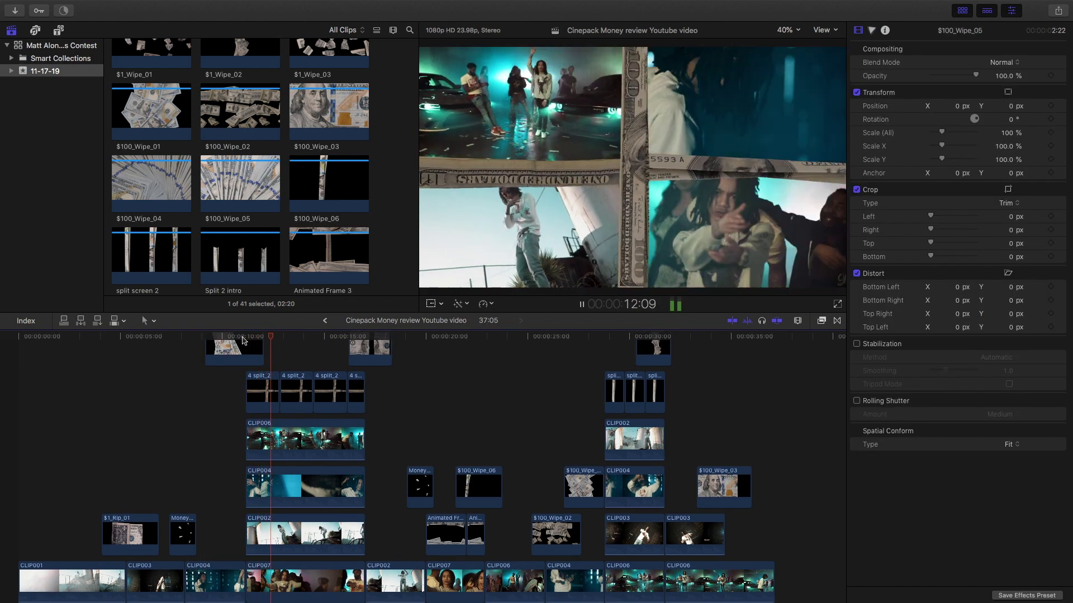
key("space")
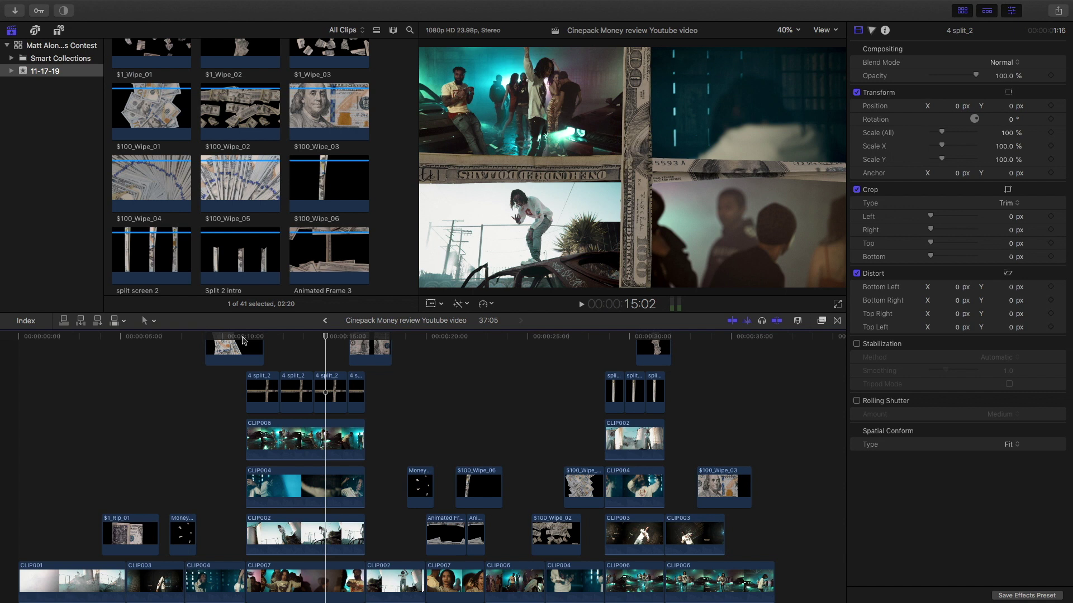
key("space")
scroll(235, 492, "down", 1)
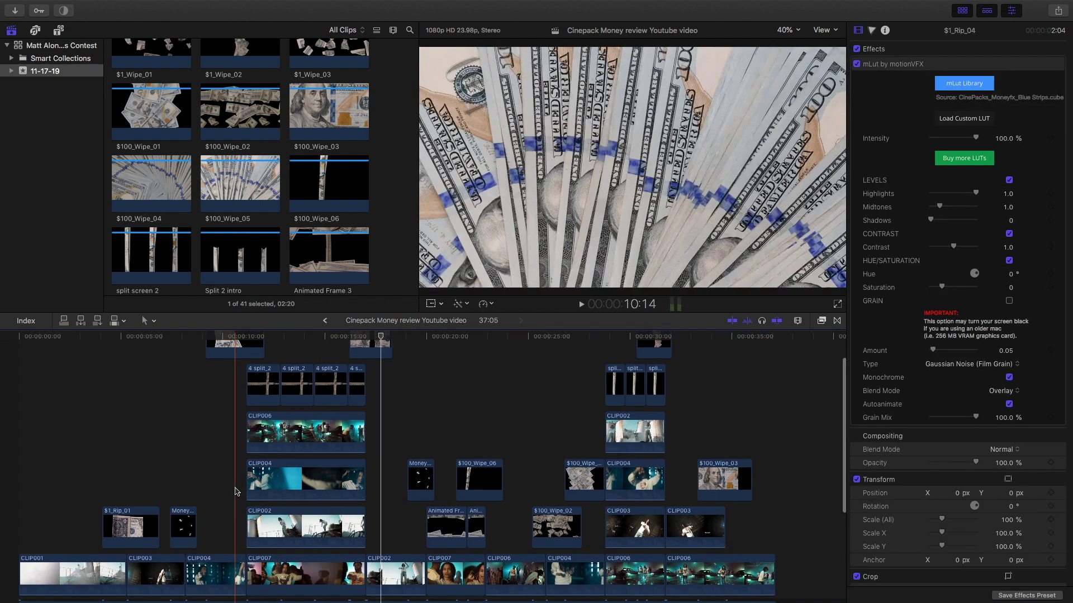
scroll(234, 491, "up", 3)
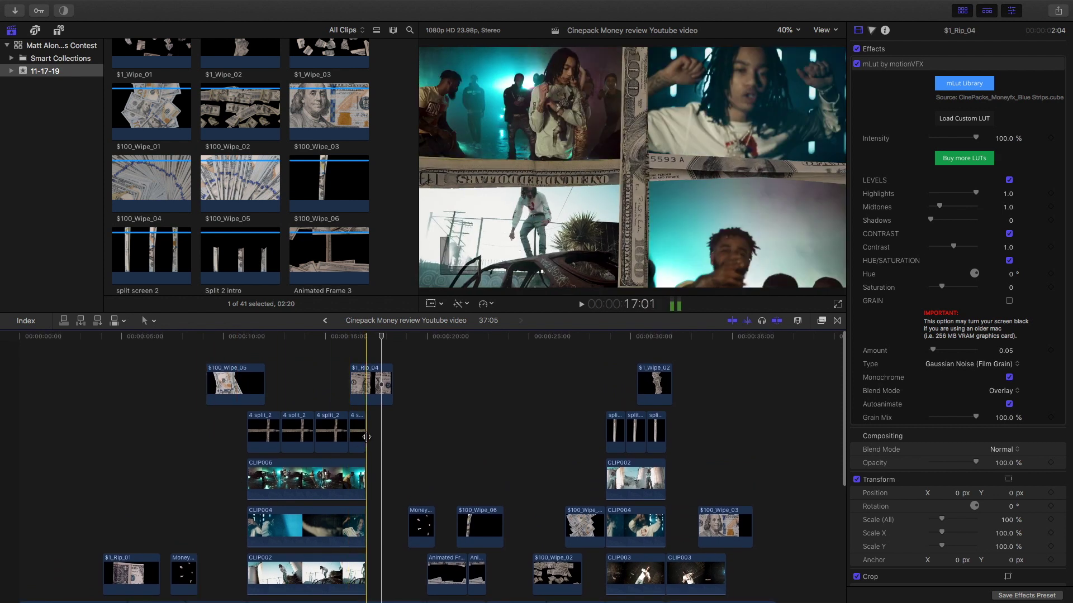
left_click_drag(397, 436, 258, 444)
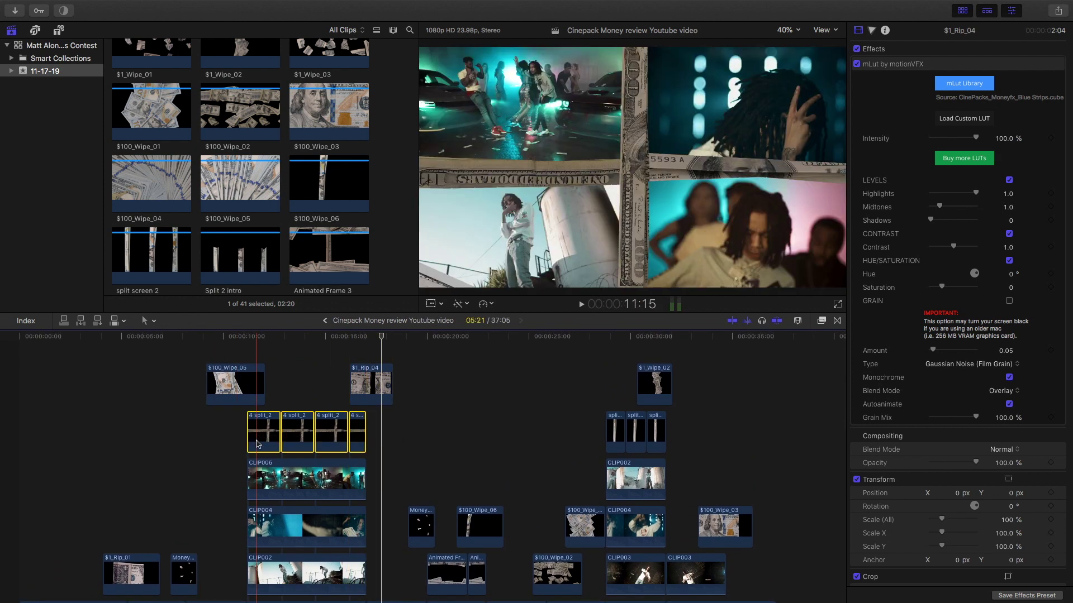
left_click(311, 475)
scroll(312, 458, "down", 2)
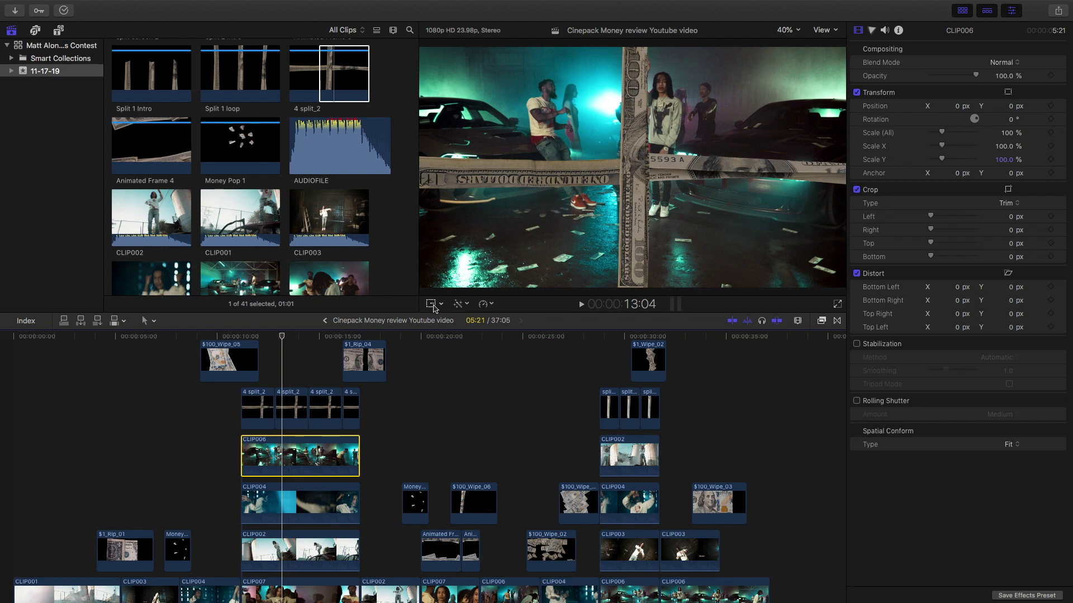
left_click(433, 308)
- Scale CLIP006 to about 67% and shrink CLIP004 to about 55% in the top-left quadrant
left_click_drag(421, 288, 486, 250)
left_click_drag(538, 218, 757, 110)
left_click(576, 239)
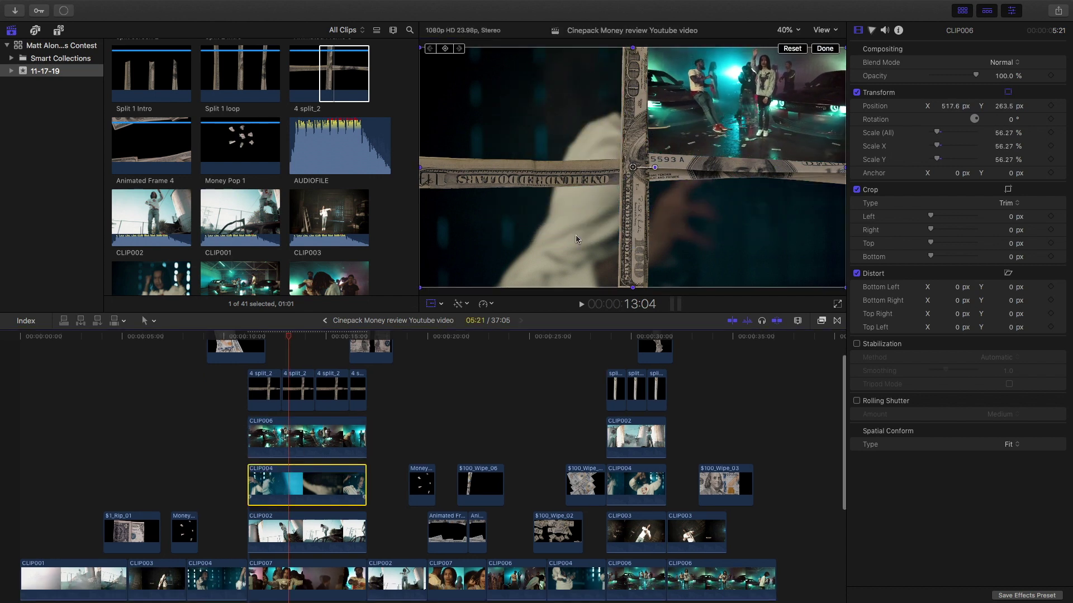
left_click_drag(844, 286, 732, 222)
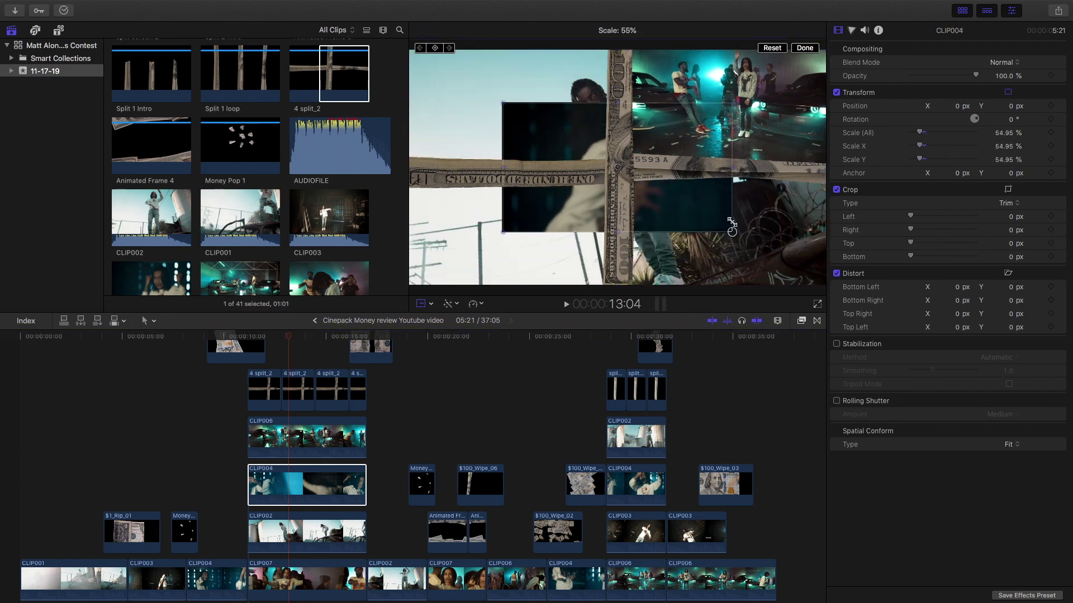
left_click_drag(620, 167, 514, 117)
- Place CLIP002 bottom-left and CLIP007 in the last quadrant, then play from about 10 seconds
left_click(503, 241)
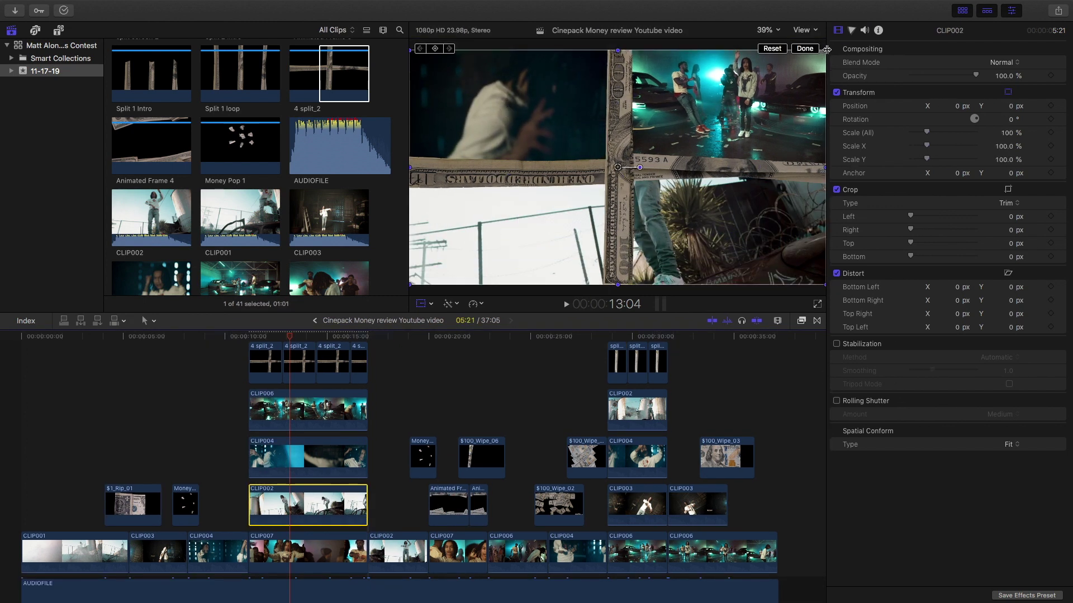
left_click_drag(826, 50, 586, 193)
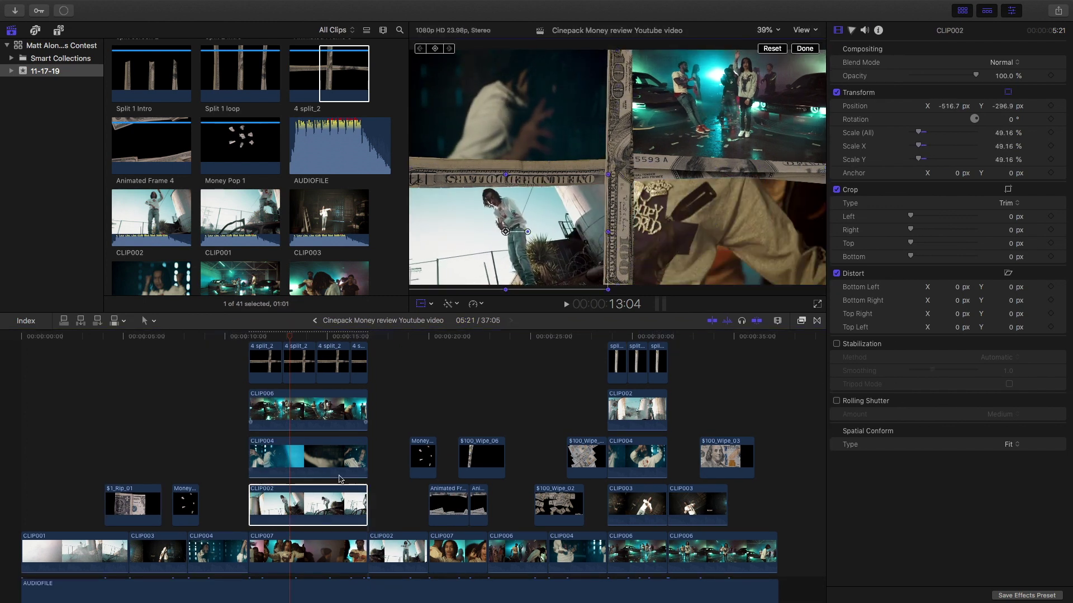
left_click(324, 553)
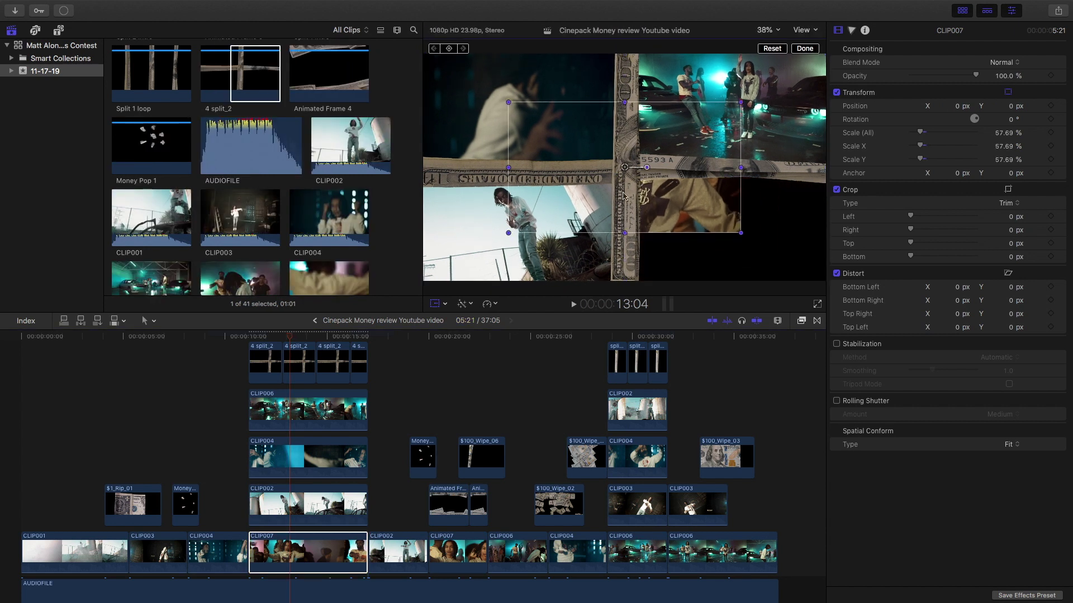
left_click_drag(624, 195, 717, 122)
left_click(249, 336)
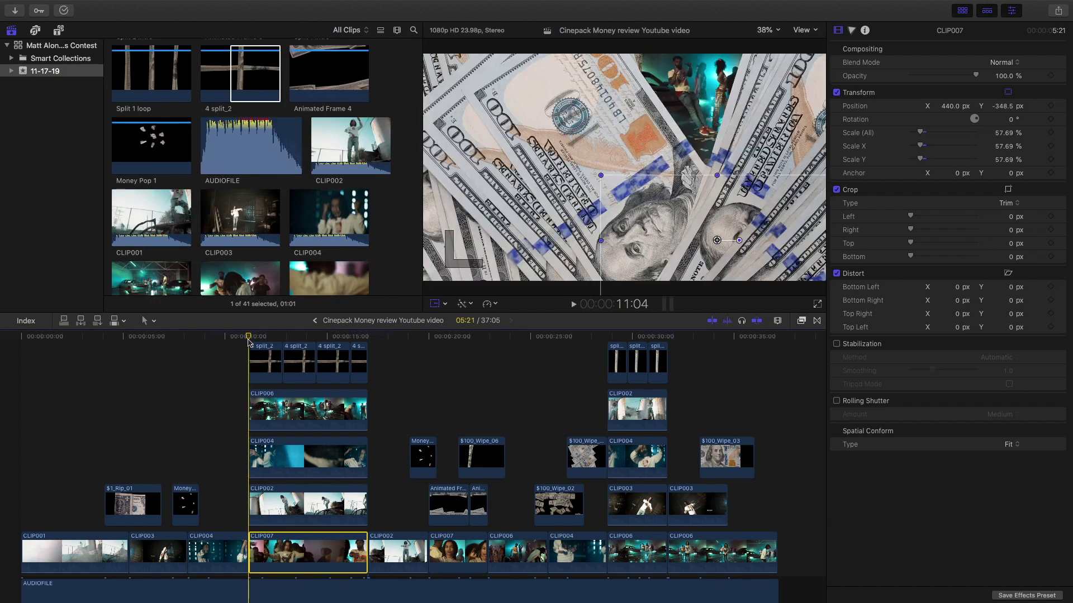
key("space")
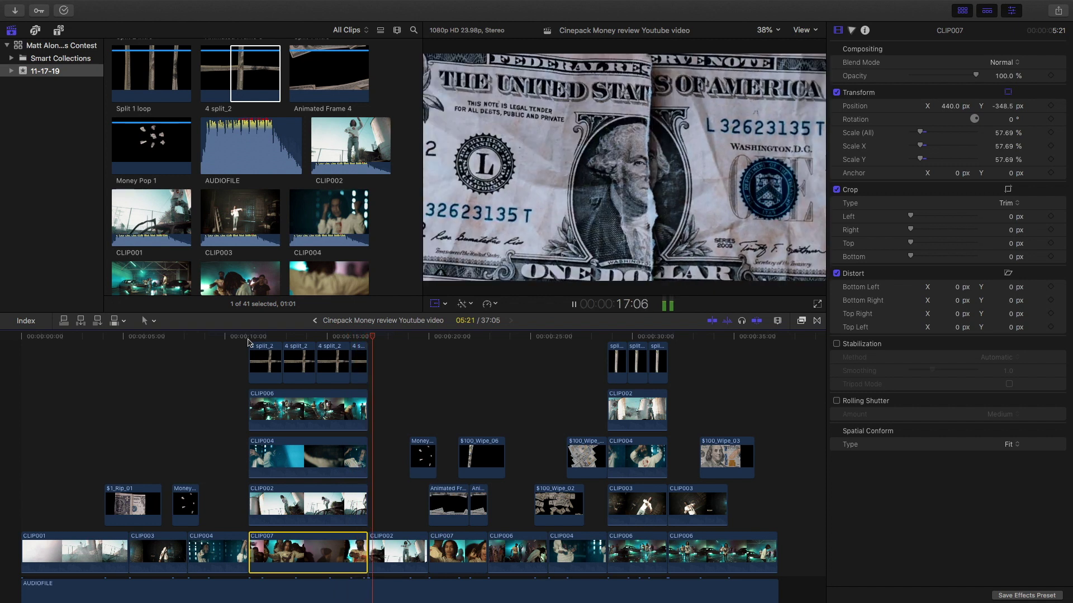
key("space")
left_click(251, 345)
- Drag mLut onto 4 split_2, load CinePacks_Moneyfx_Aged.cube from LUTS, and toggle it to compare
left_click(801, 321)
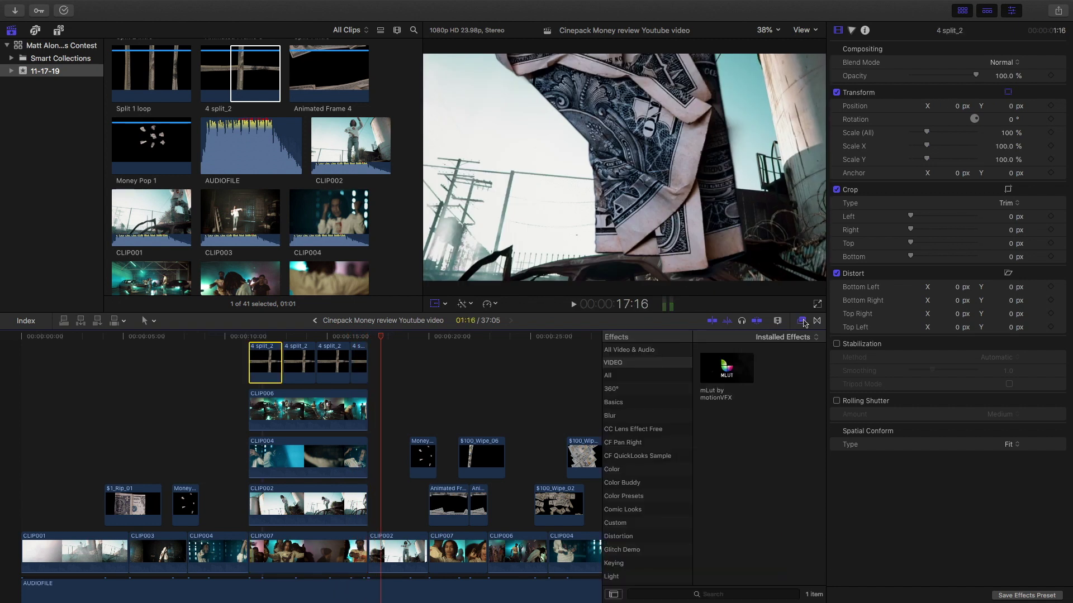
left_click_drag(727, 367, 274, 370)
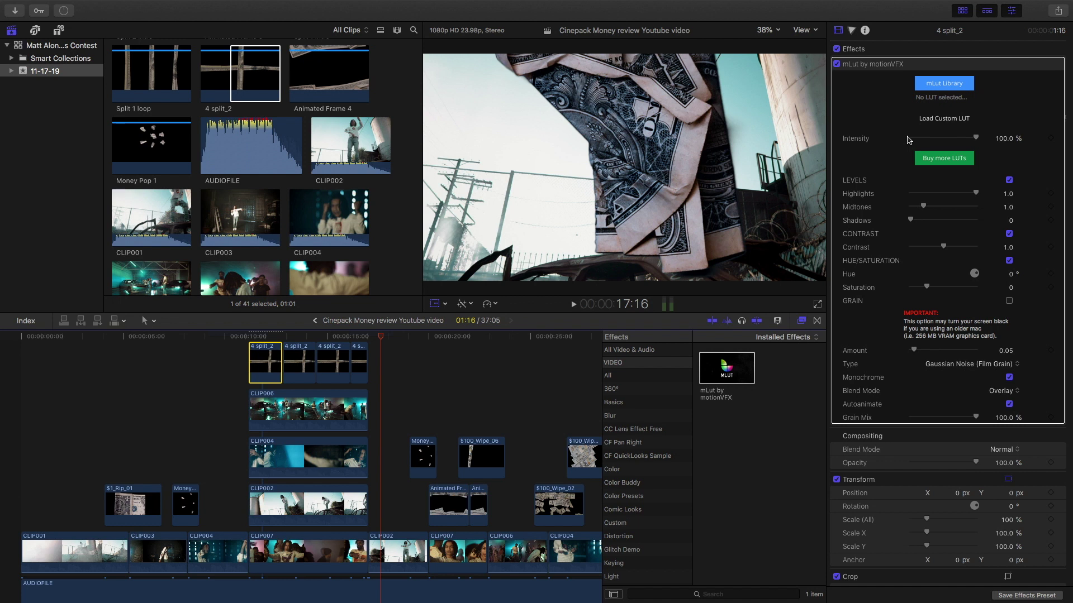
left_click(944, 118)
left_click(372, 225)
left_click(478, 171)
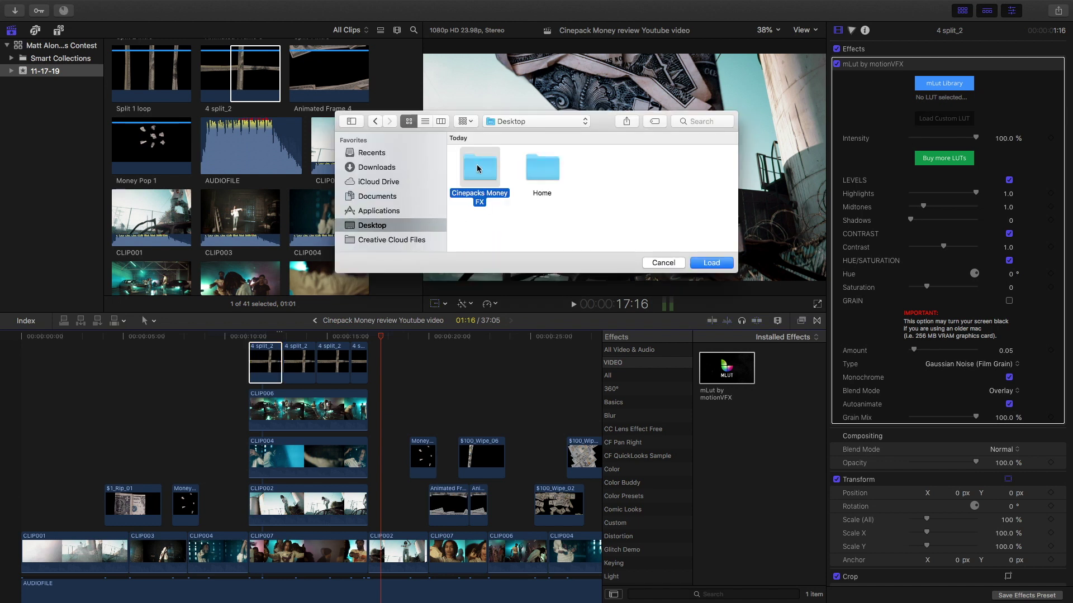
double_click(478, 170)
left_click(476, 215)
double_click(475, 215)
double_click(475, 208)
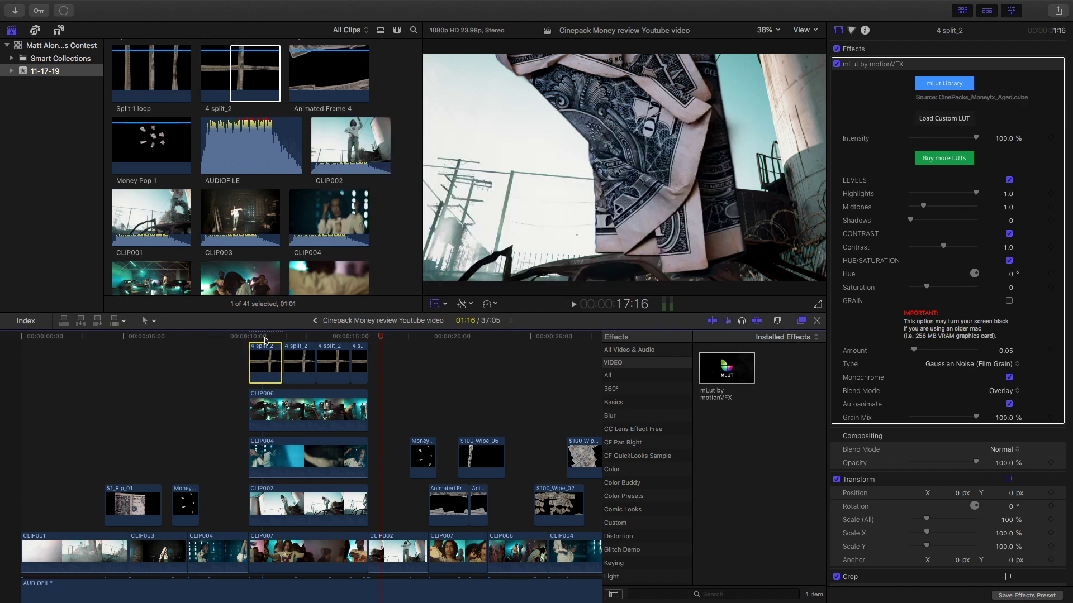
left_click(836, 63)
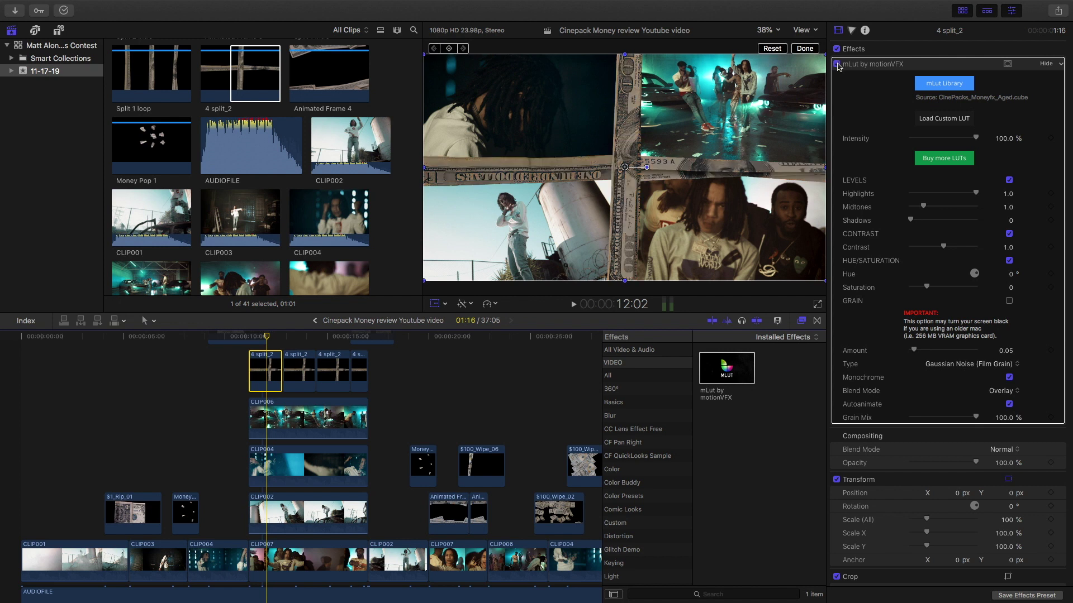
left_click(837, 64)
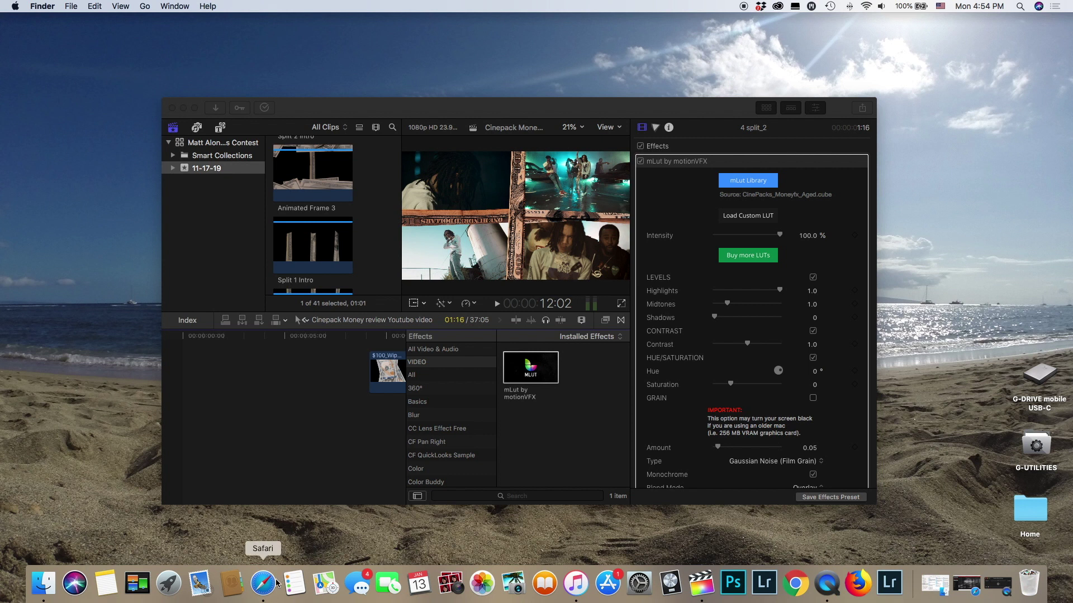
- In Safari, scroll the cinepacks.store home page past Glass FX to the product grid showing Money FX at $35.00
left_click(265, 582)
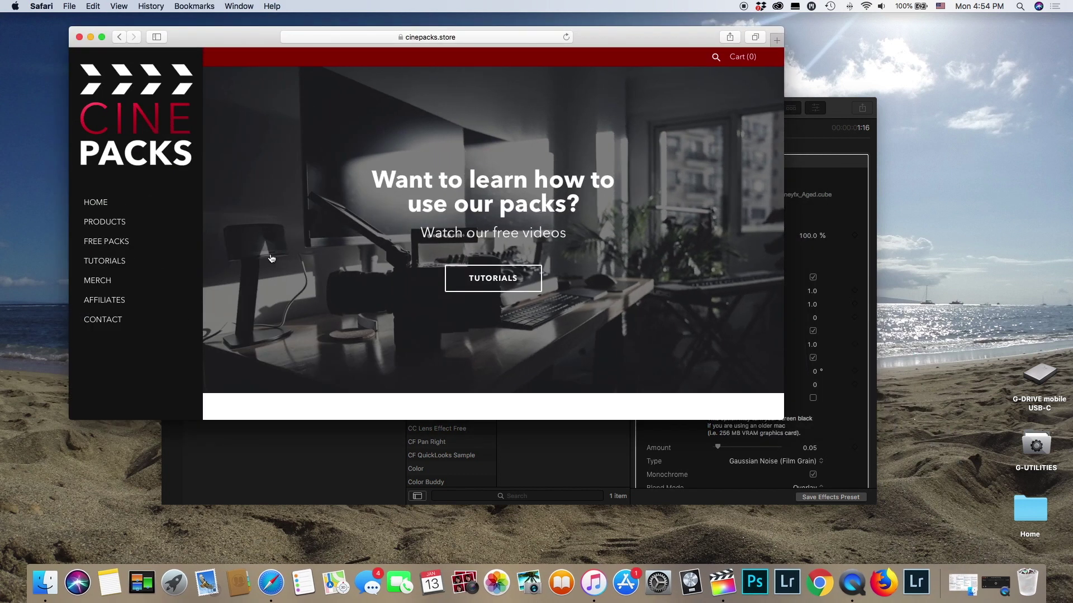
scroll(271, 259, "down", 2)
scroll(271, 258, "down", 2)
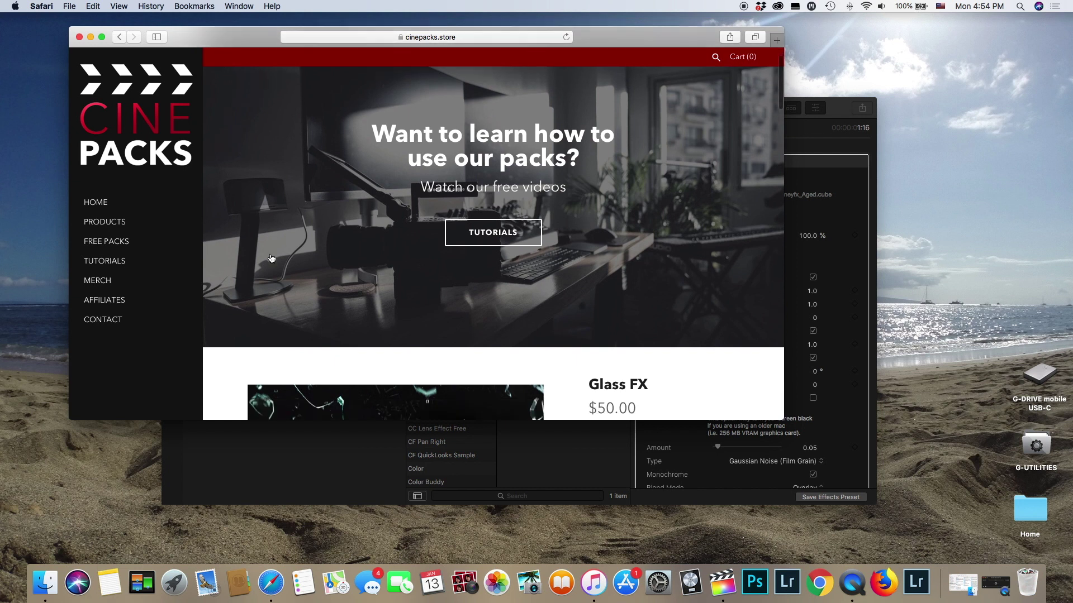
scroll(271, 258, "down", 2)
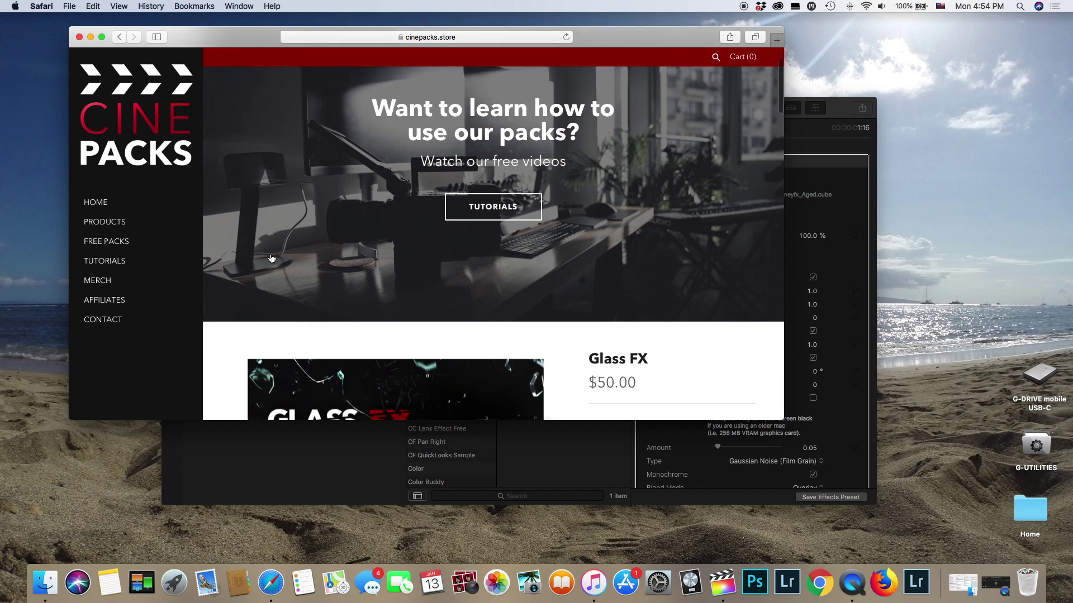
scroll(272, 258, "down", 4)
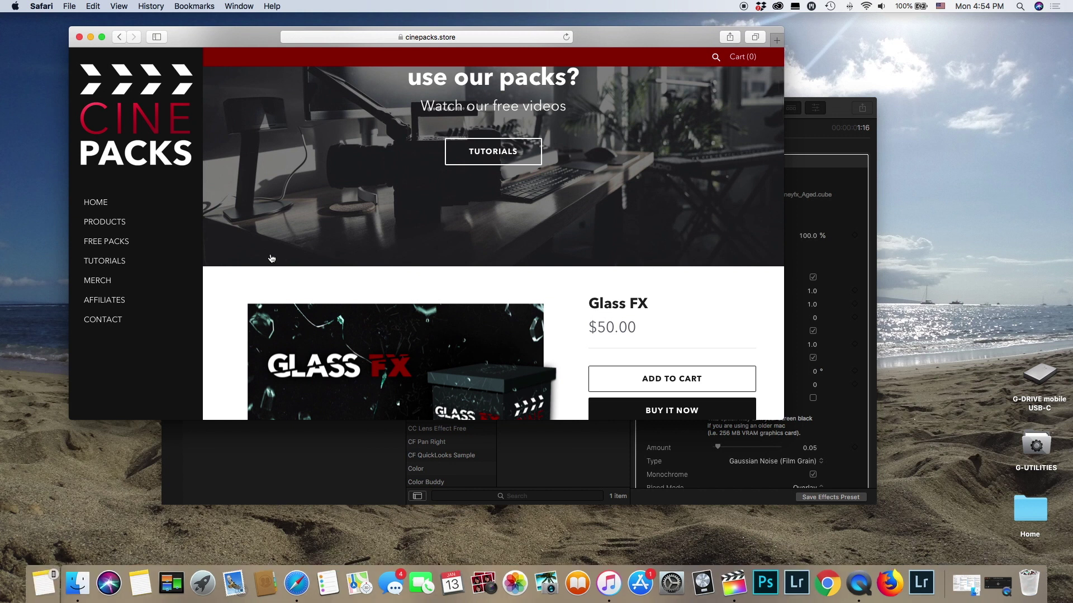
scroll(271, 258, "down", 3)
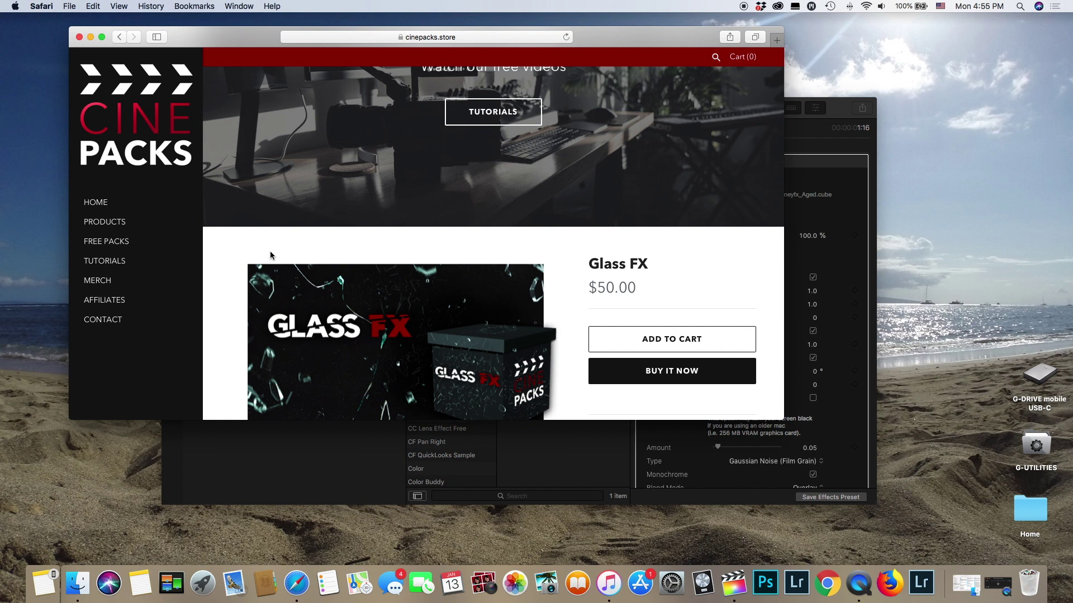
scroll(279, 274, "down", 10)
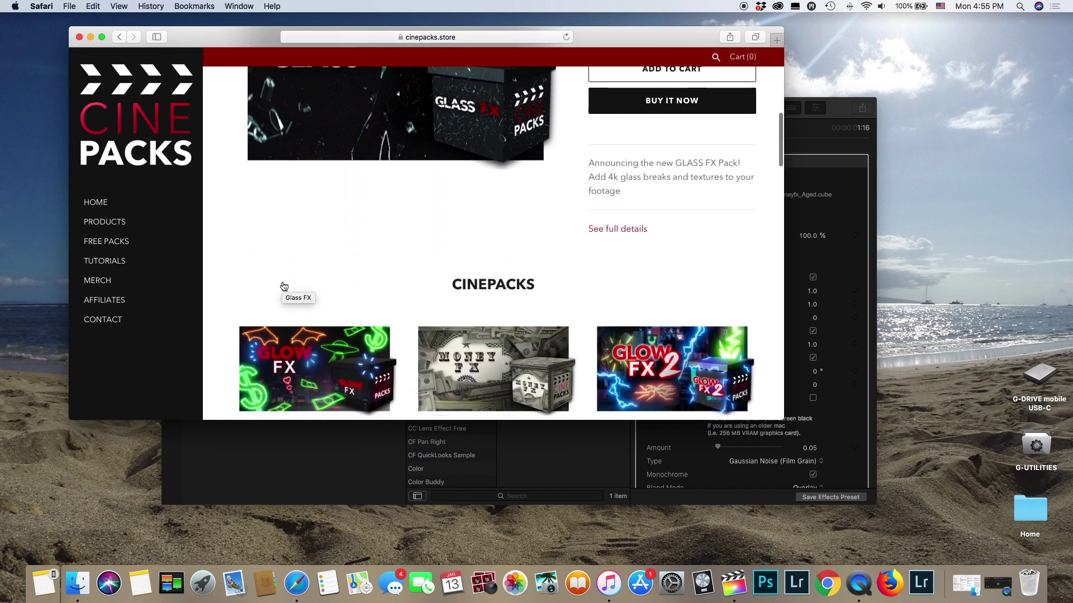
scroll(284, 286, "down", 7)
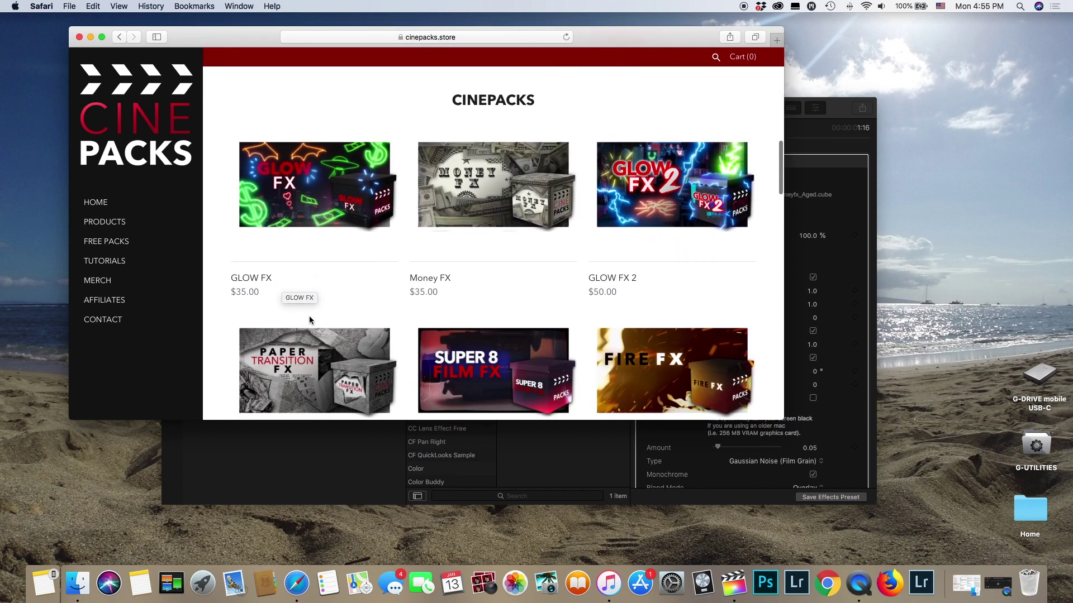
scroll(309, 319, "down", 2)
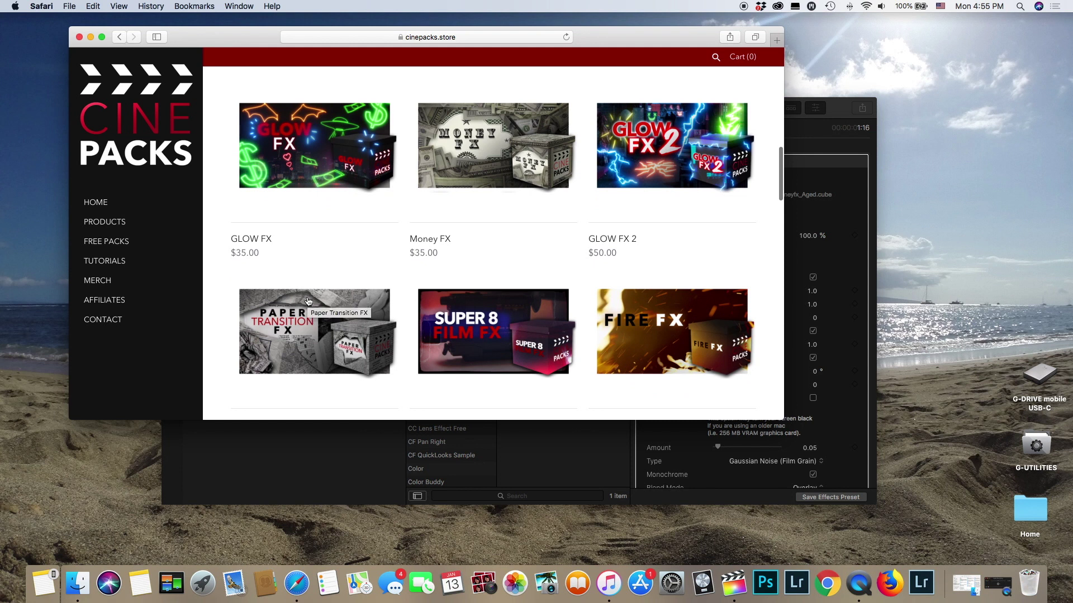
scroll(309, 302, "down", 1)
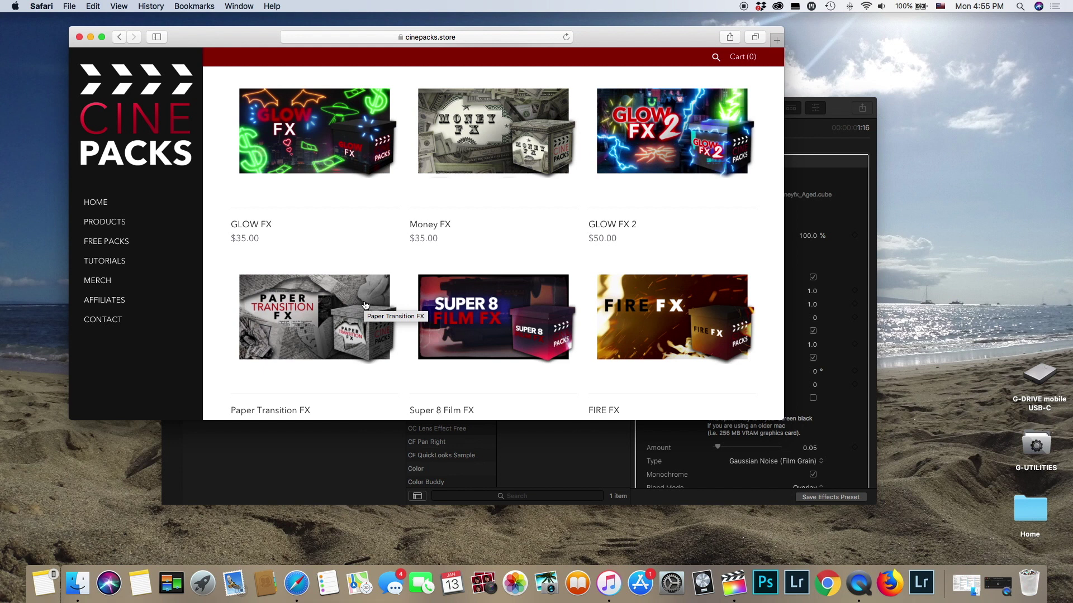
scroll(365, 306, "down", 2)
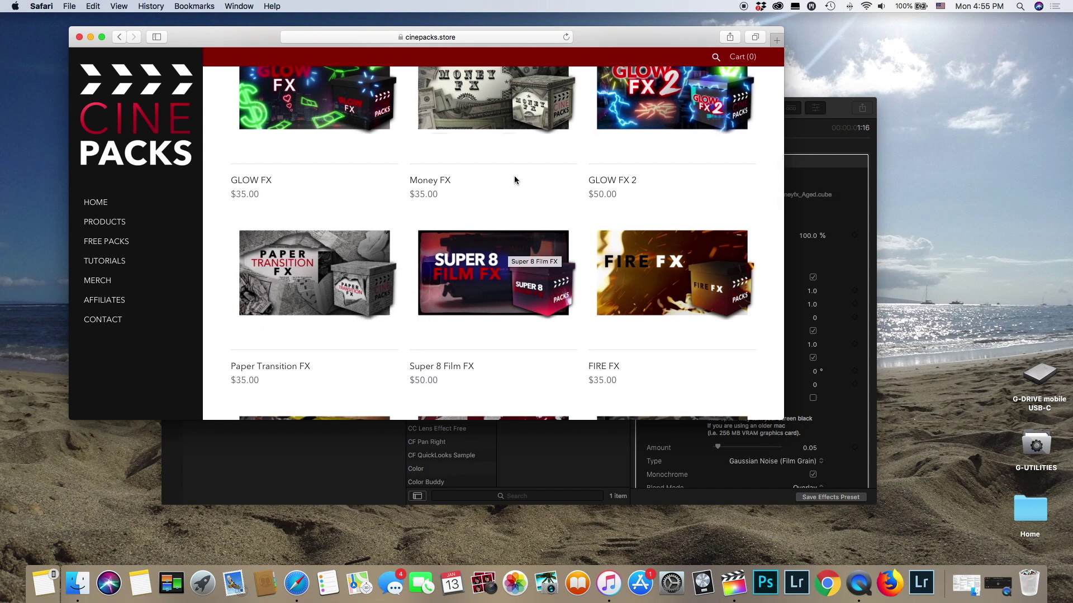
left_click(593, 189)
scroll(278, 241, "down", 5)
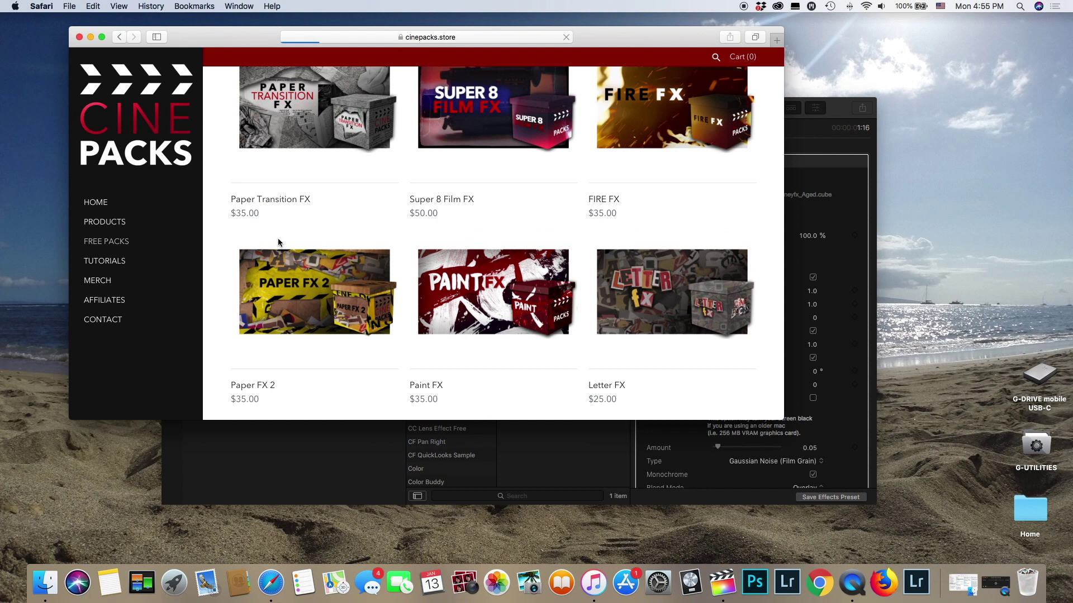
- Browse the Free Packs grid of 22 $0.00 samples like Glow FX, VHS FX and Lens FX 1
left_click(118, 241)
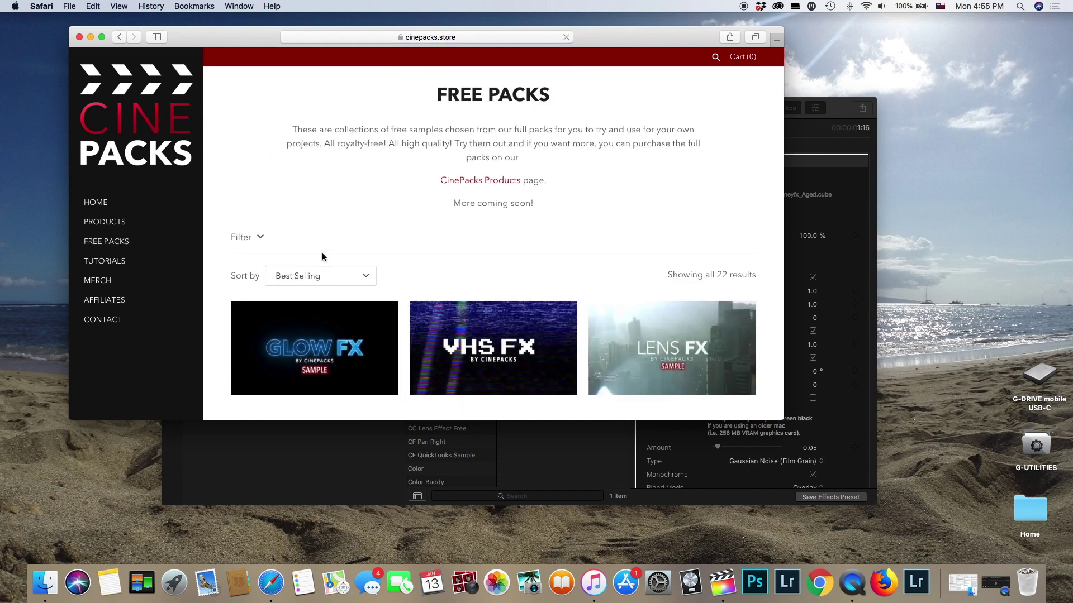
scroll(322, 255, "down", 3)
scroll(323, 257, "down", 5)
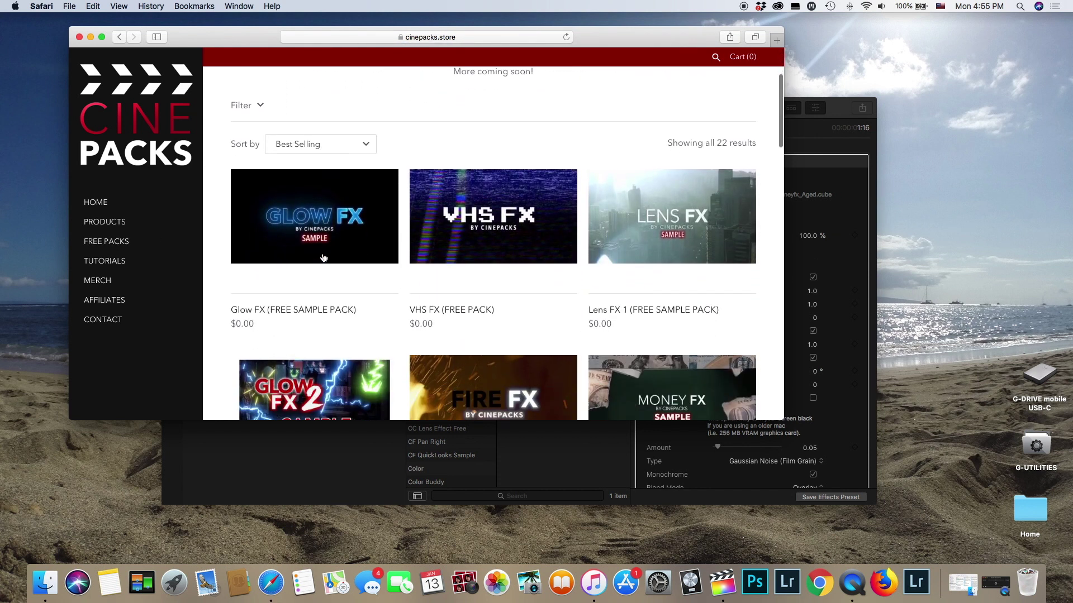
scroll(322, 257, "down", 1)
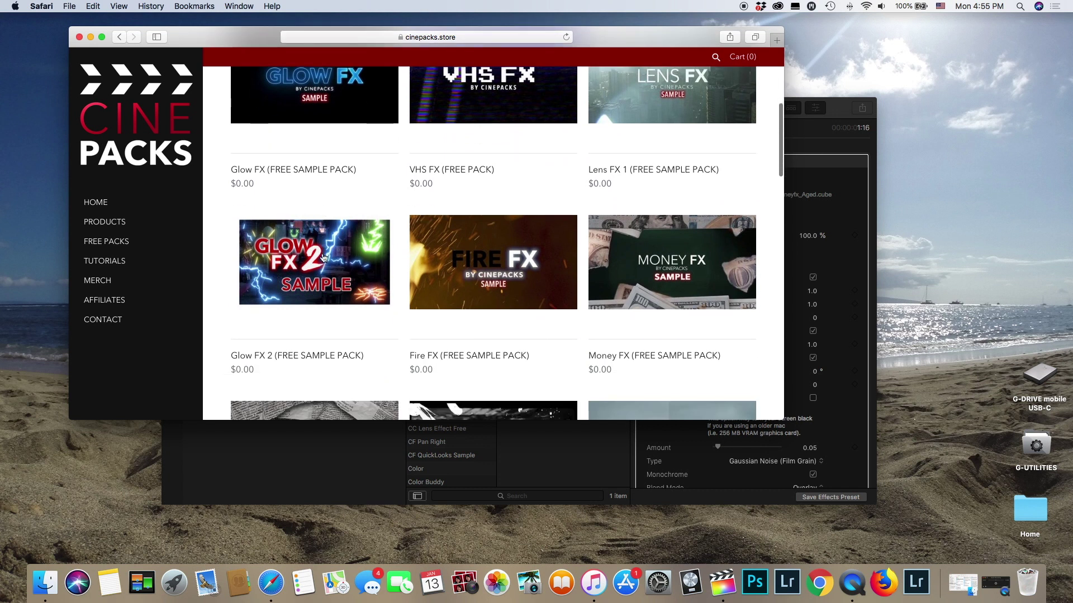
scroll(620, 252, "down", 2)
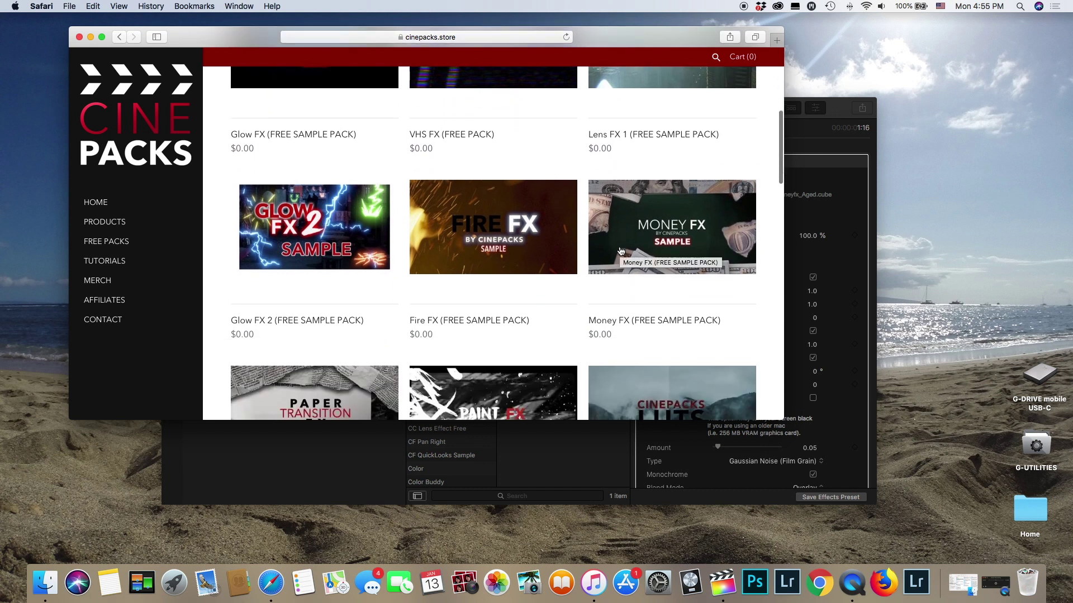
scroll(620, 251, "down", 2)
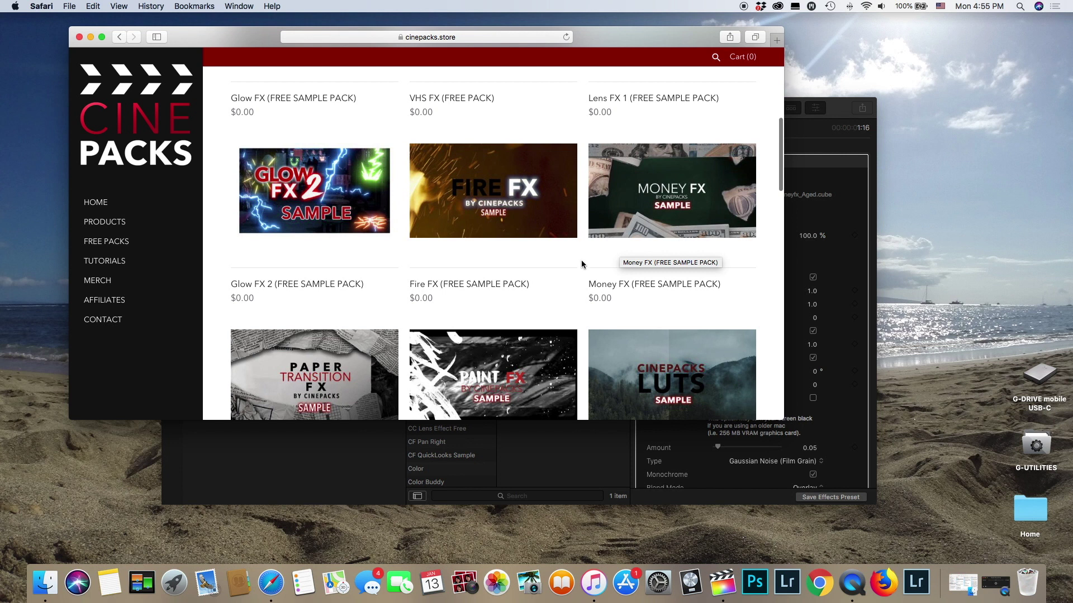
scroll(598, 262, "down", 10)
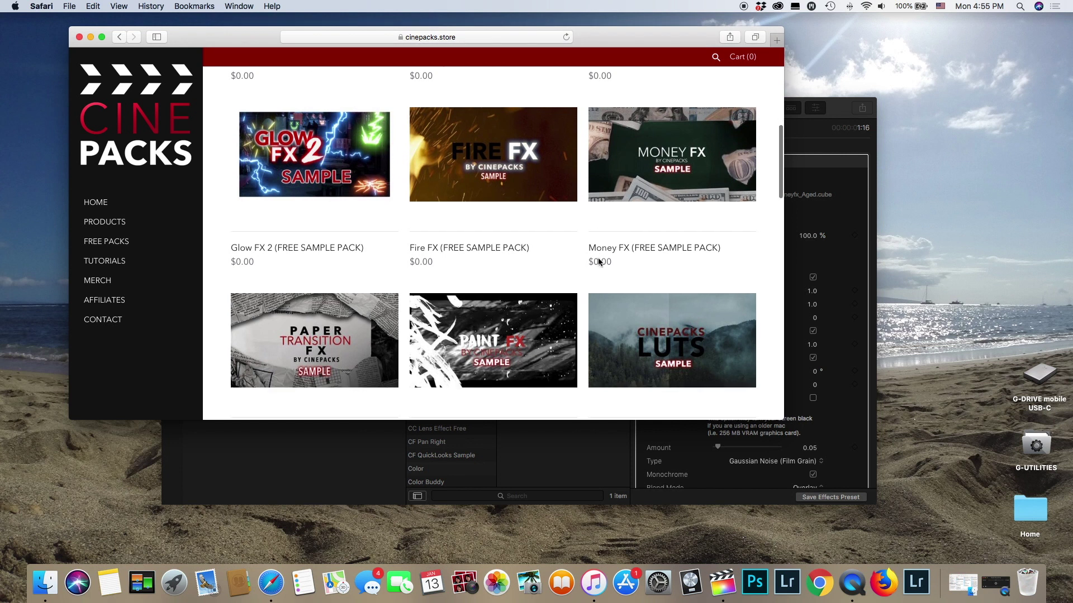
scroll(599, 262, "down", 2)
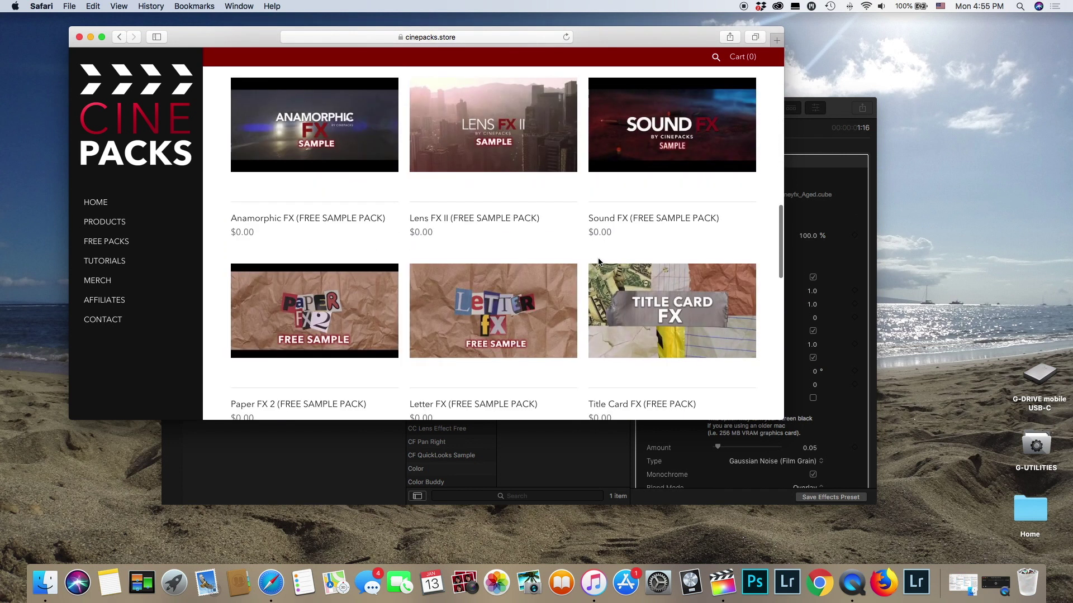
scroll(599, 262, "up", 15)
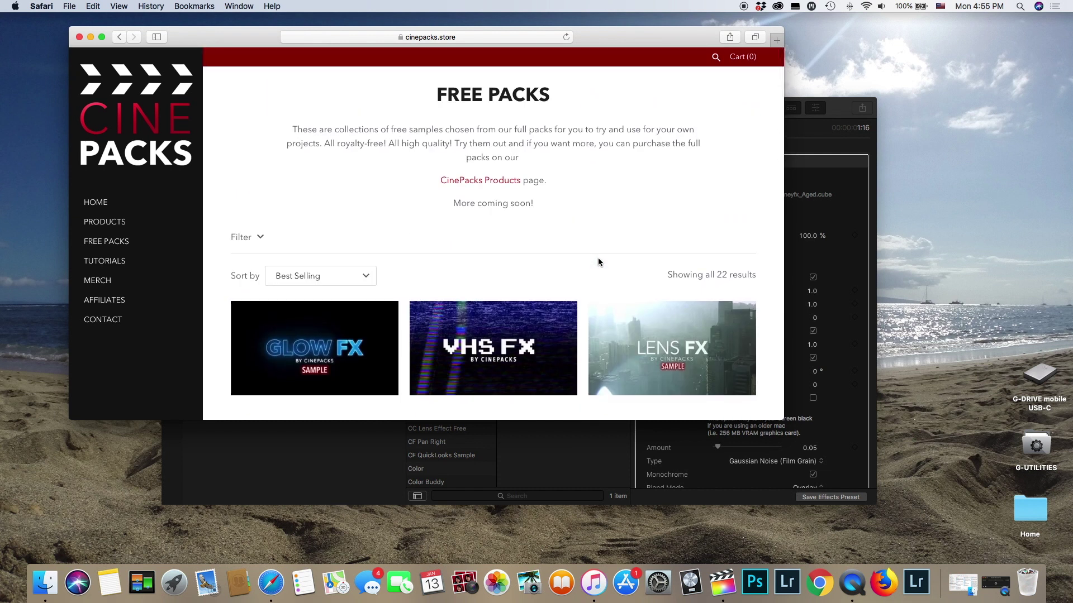
scroll(597, 261, "down", 3)
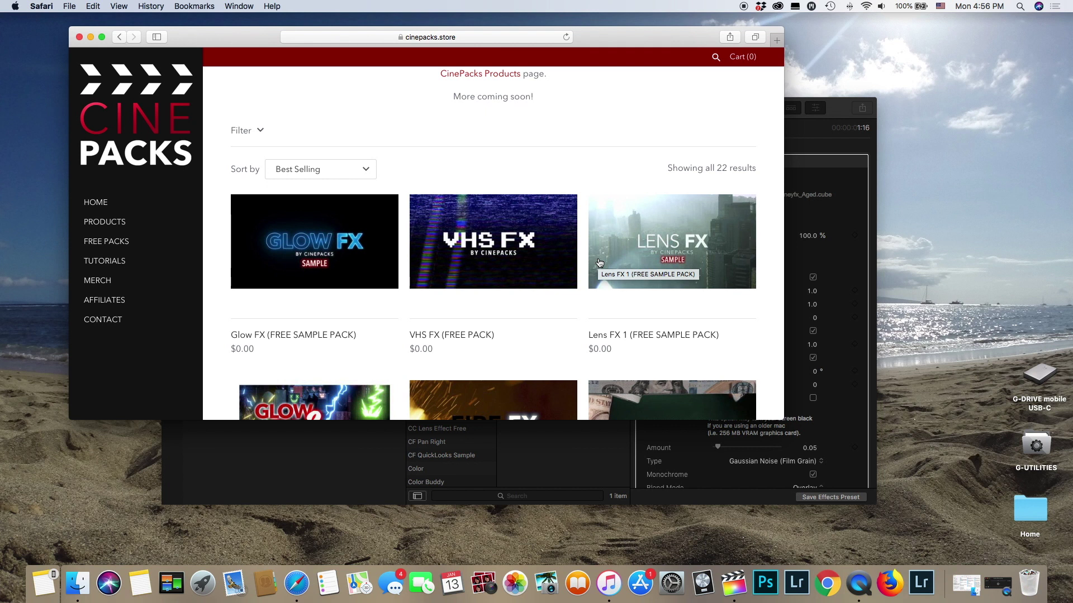
scroll(598, 261, "down", 3)
left_click(605, 433)
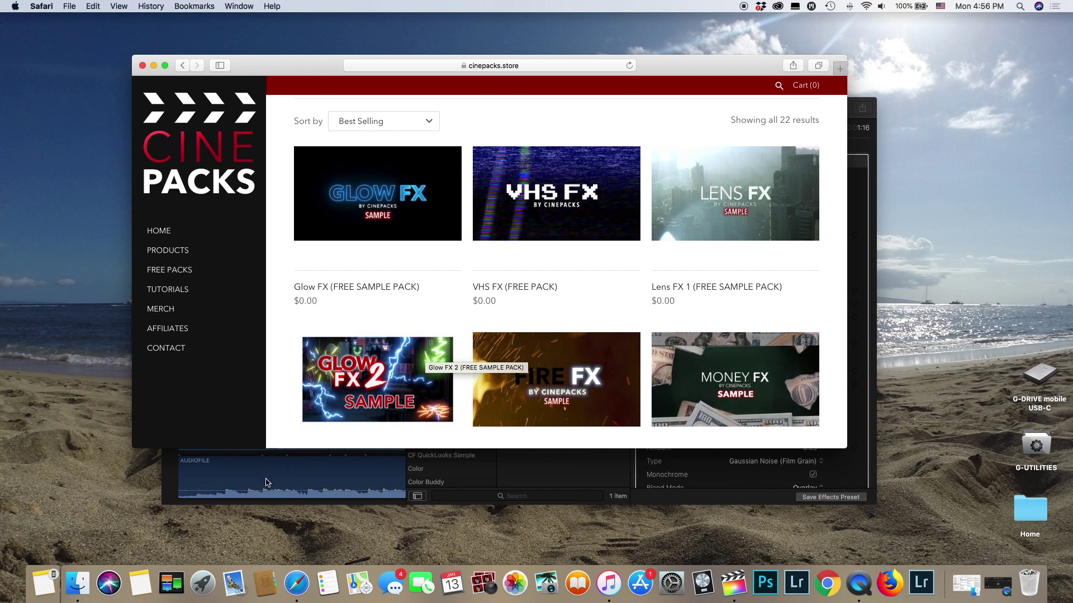
- Bring Final Cut Pro forward and scroll the timeline to the 4 split_2 split-screen clips
left_click(269, 480)
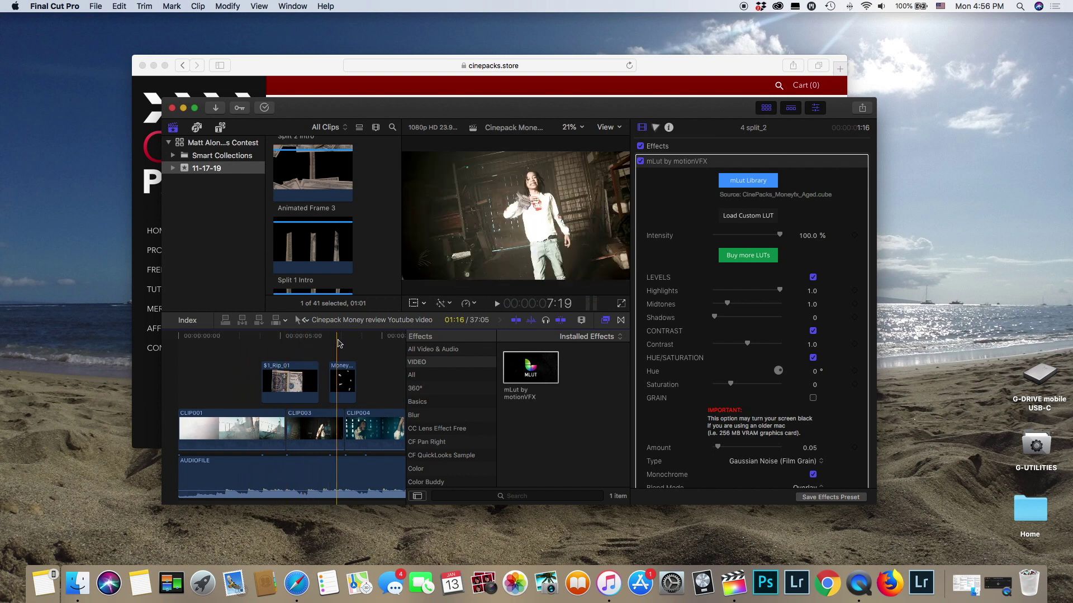
scroll(340, 343, "right", 2)
scroll(341, 343, "right", 3)
scroll(341, 344, "up", 2)
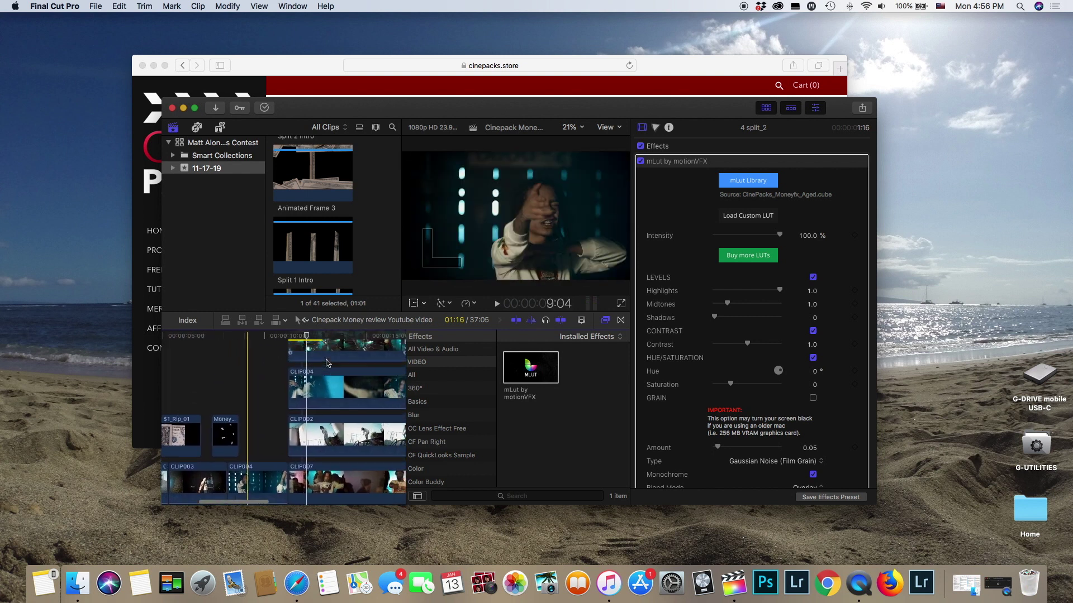
scroll(329, 363, "up", 2)
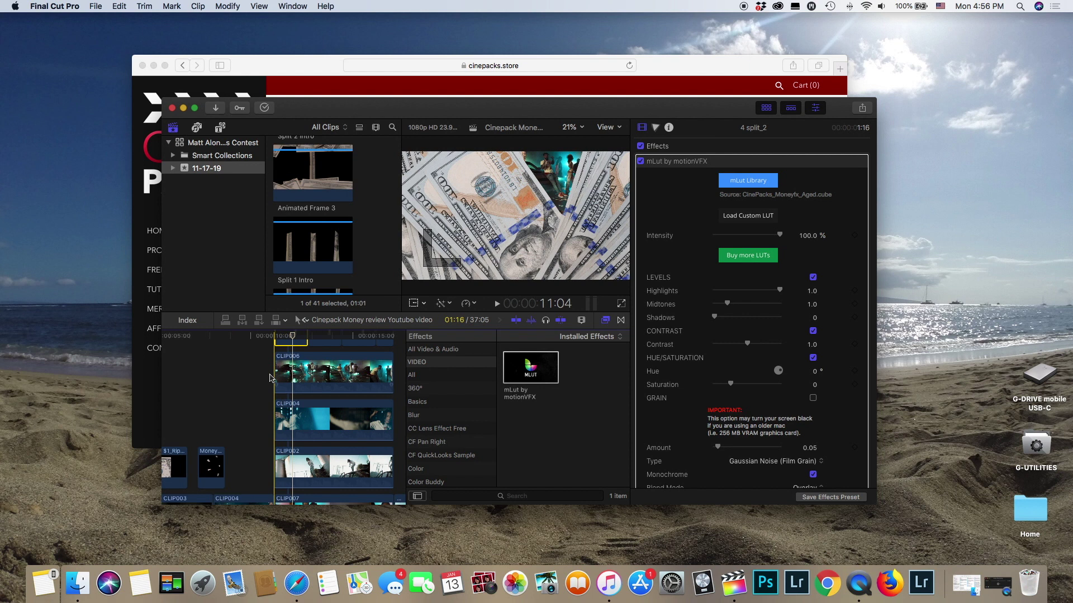
scroll(279, 374, "right", 2)
scroll(270, 378, "up", 1)
scroll(271, 378, "left", 1)
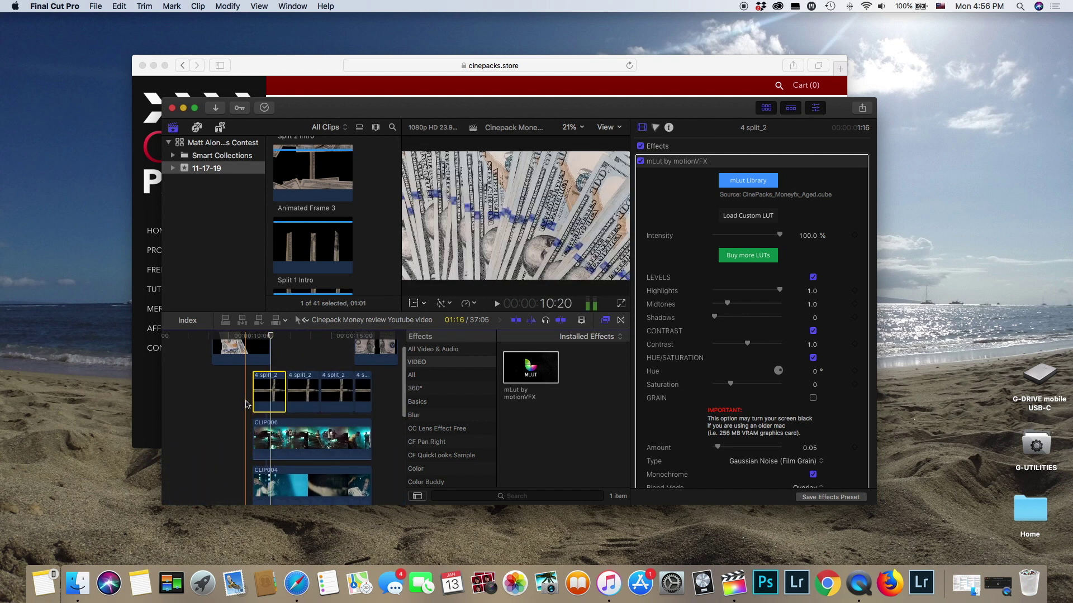